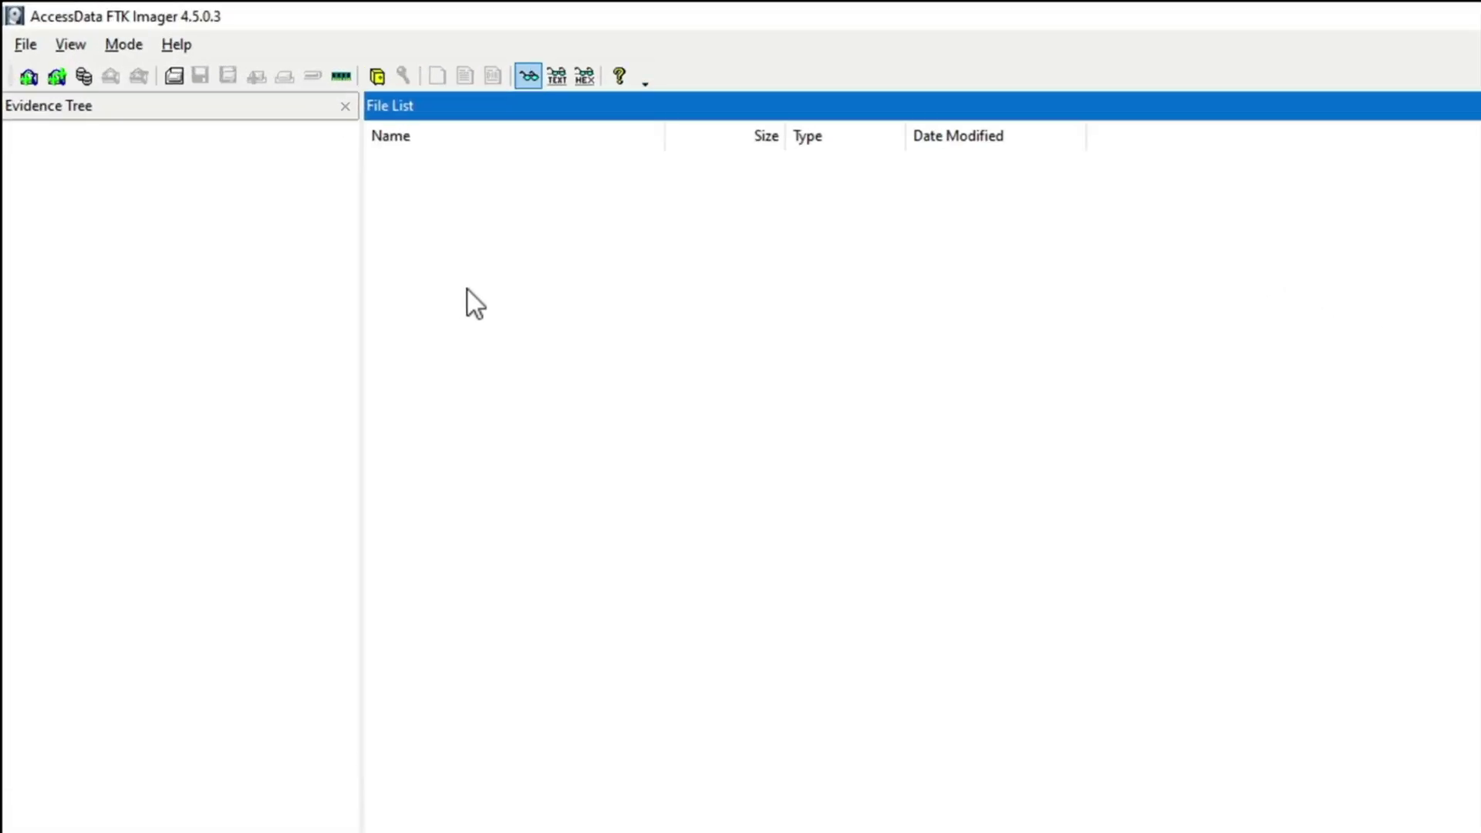
# - Add D:\DFIR\Images\Test Image.raw to FTK Imager as an Image File evidence item
pyautogui.click(25, 46)
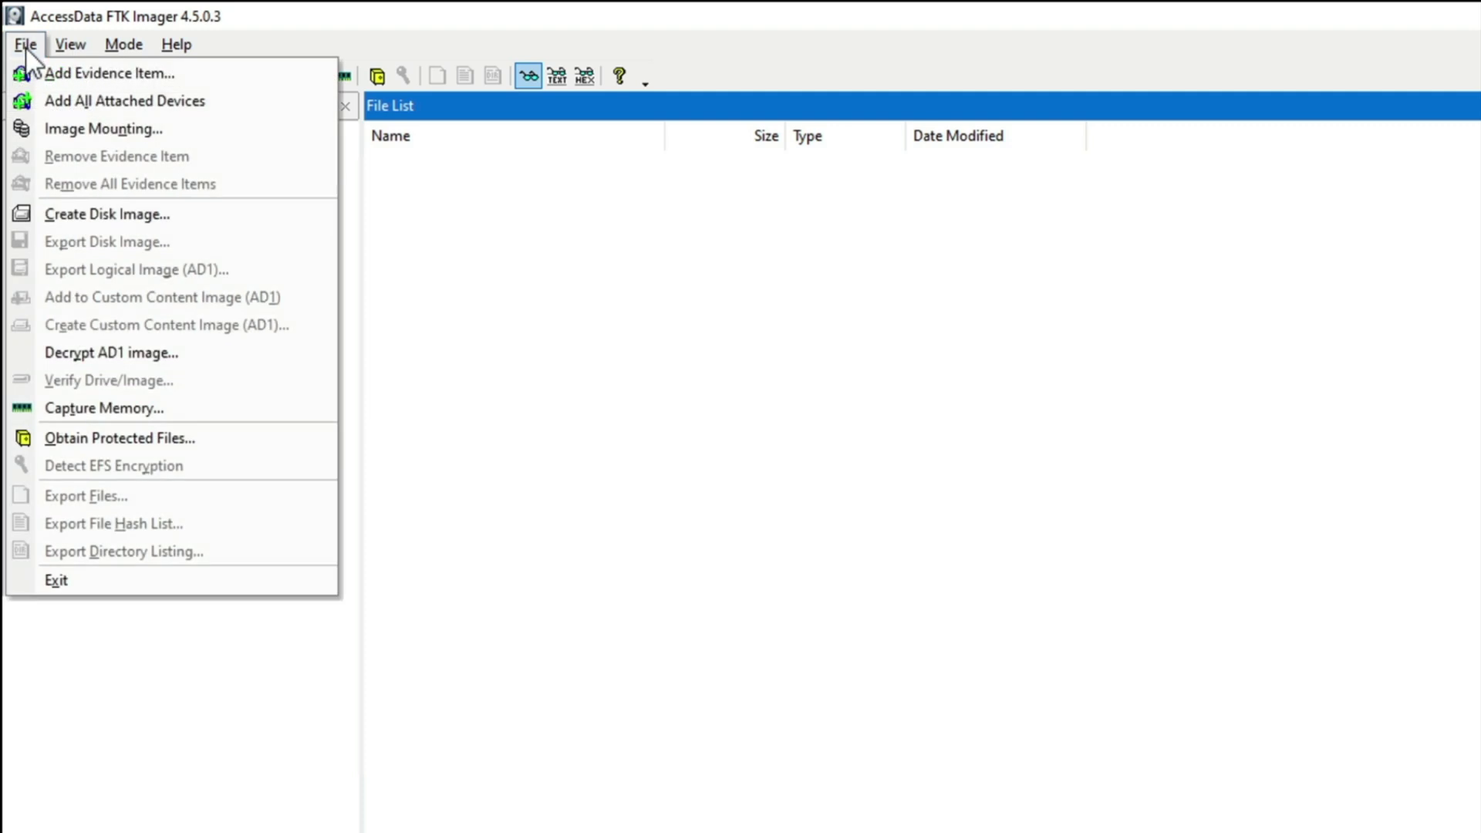
pyautogui.click(27, 81)
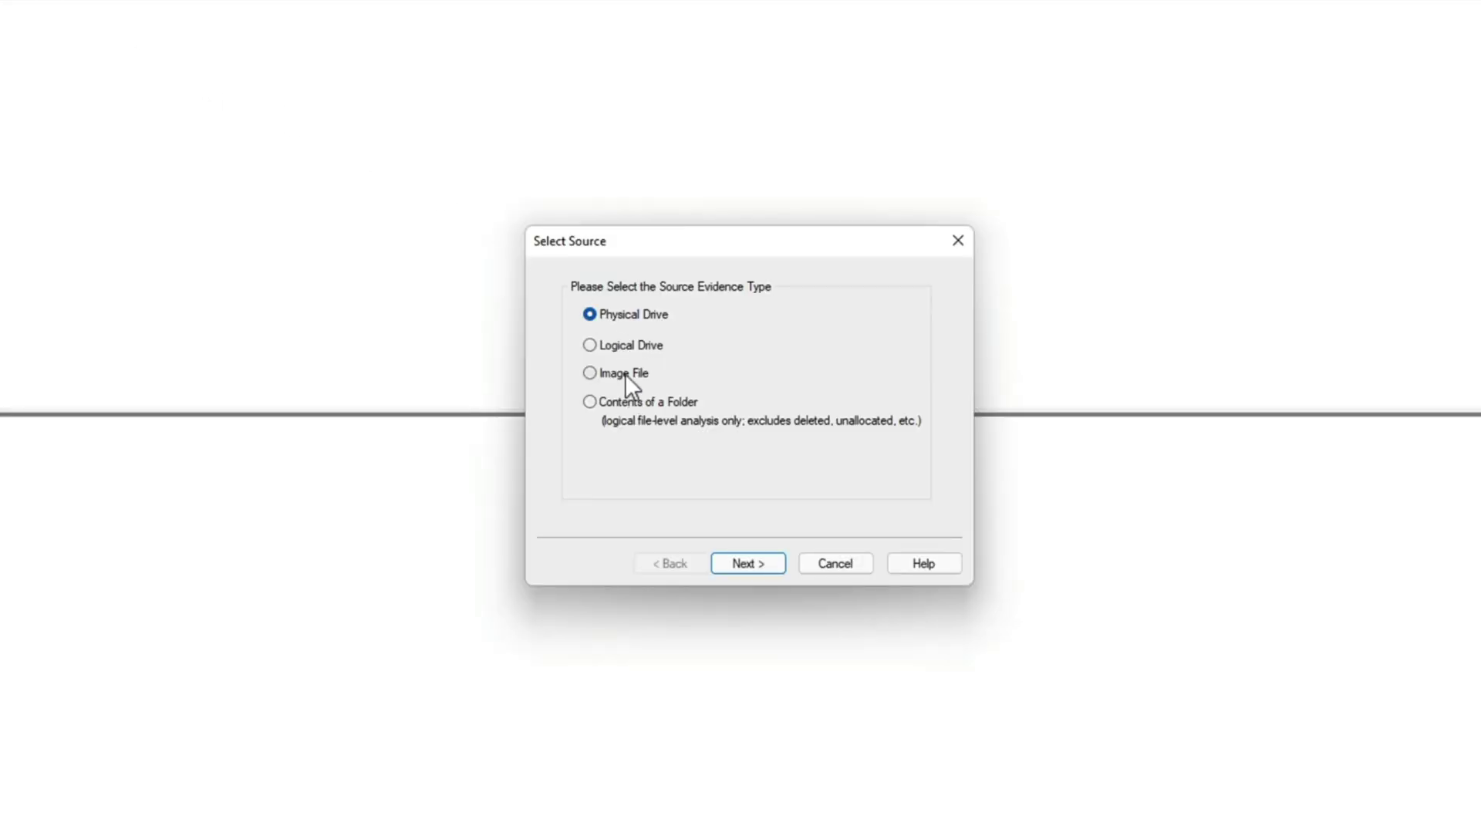
pyautogui.click(624, 372)
pyautogui.click(745, 563)
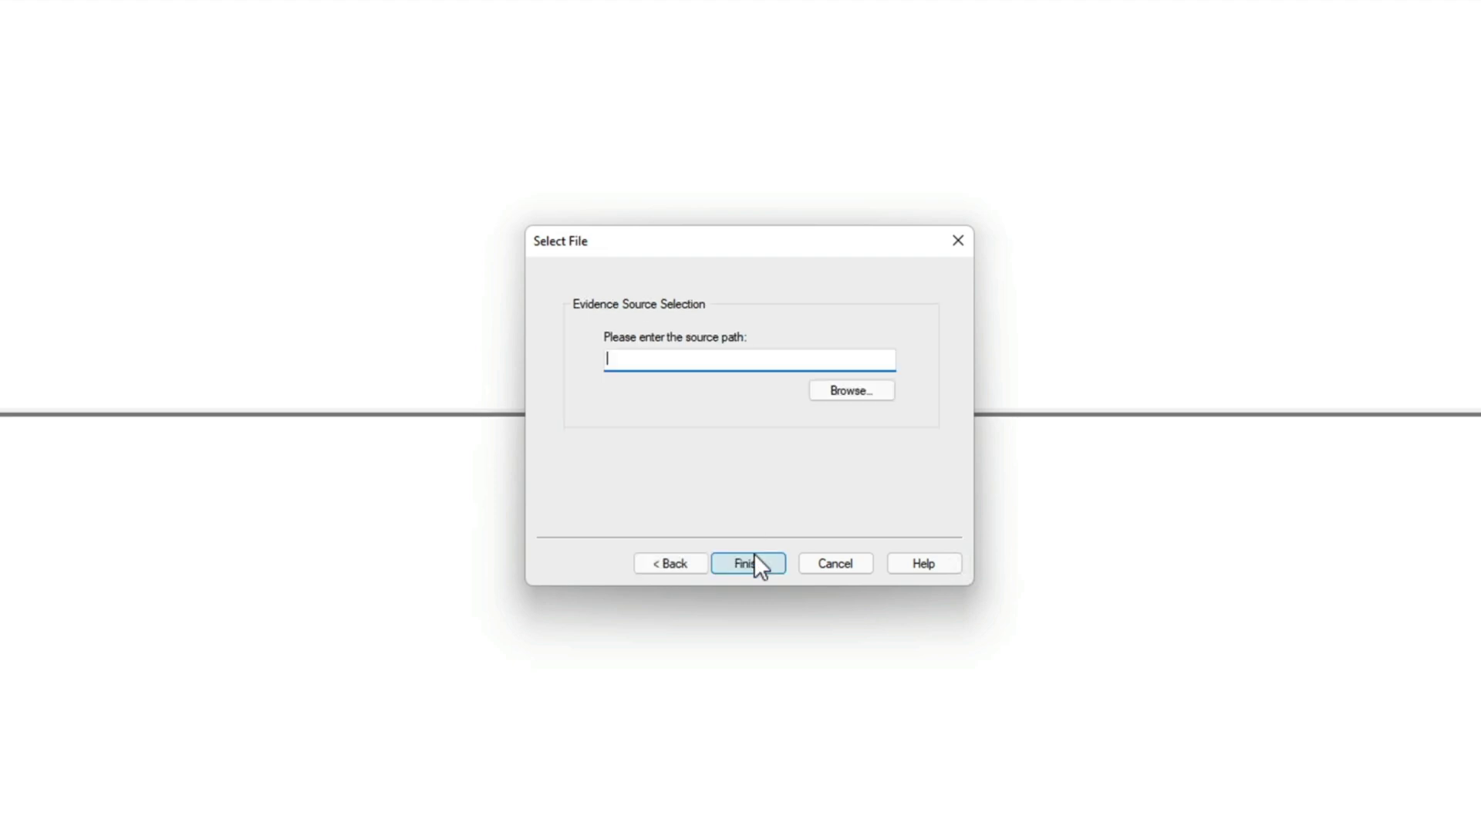
pyautogui.click(862, 390)
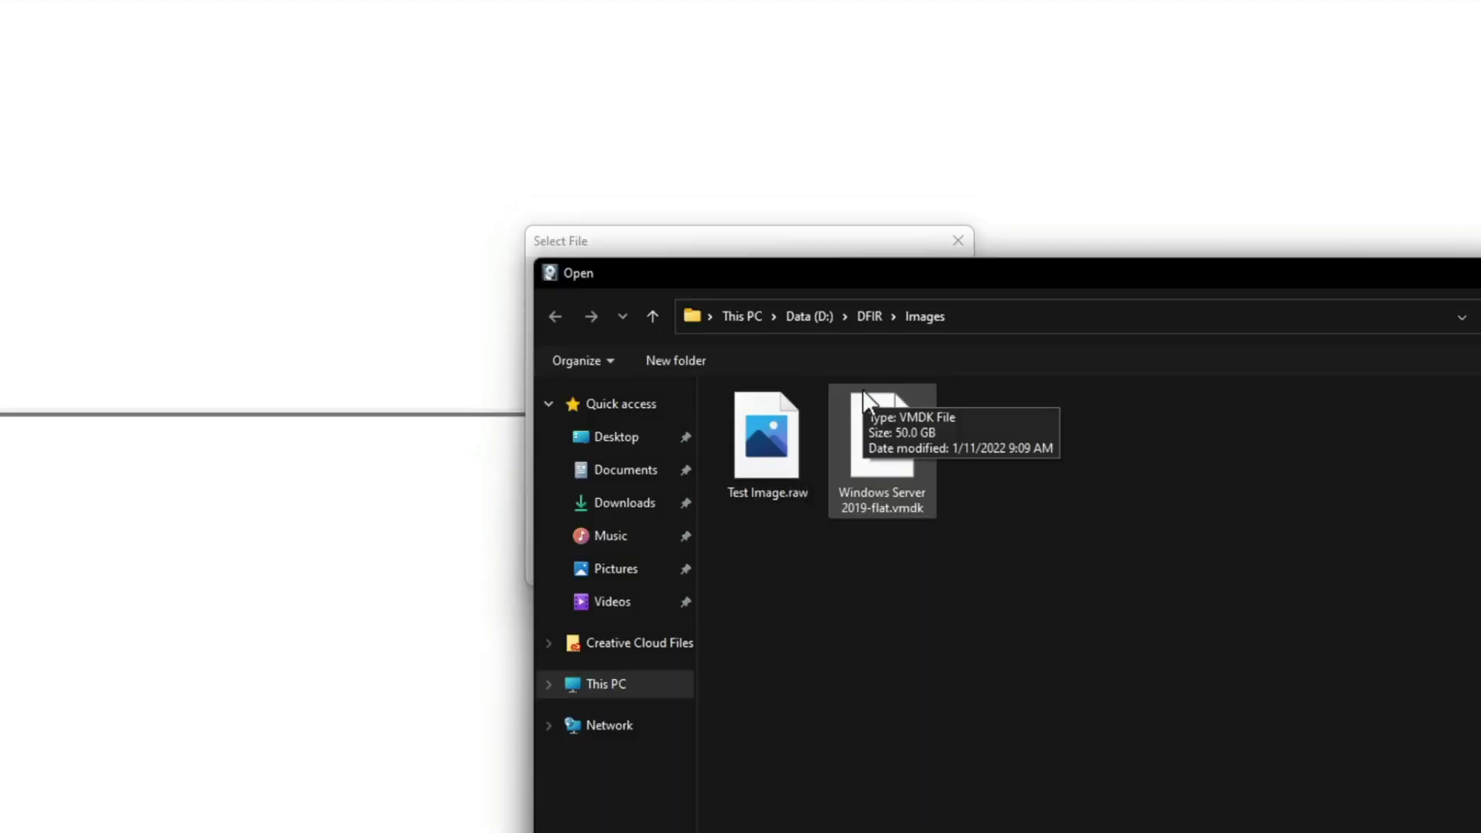
pyautogui.doubleClick(747, 422)
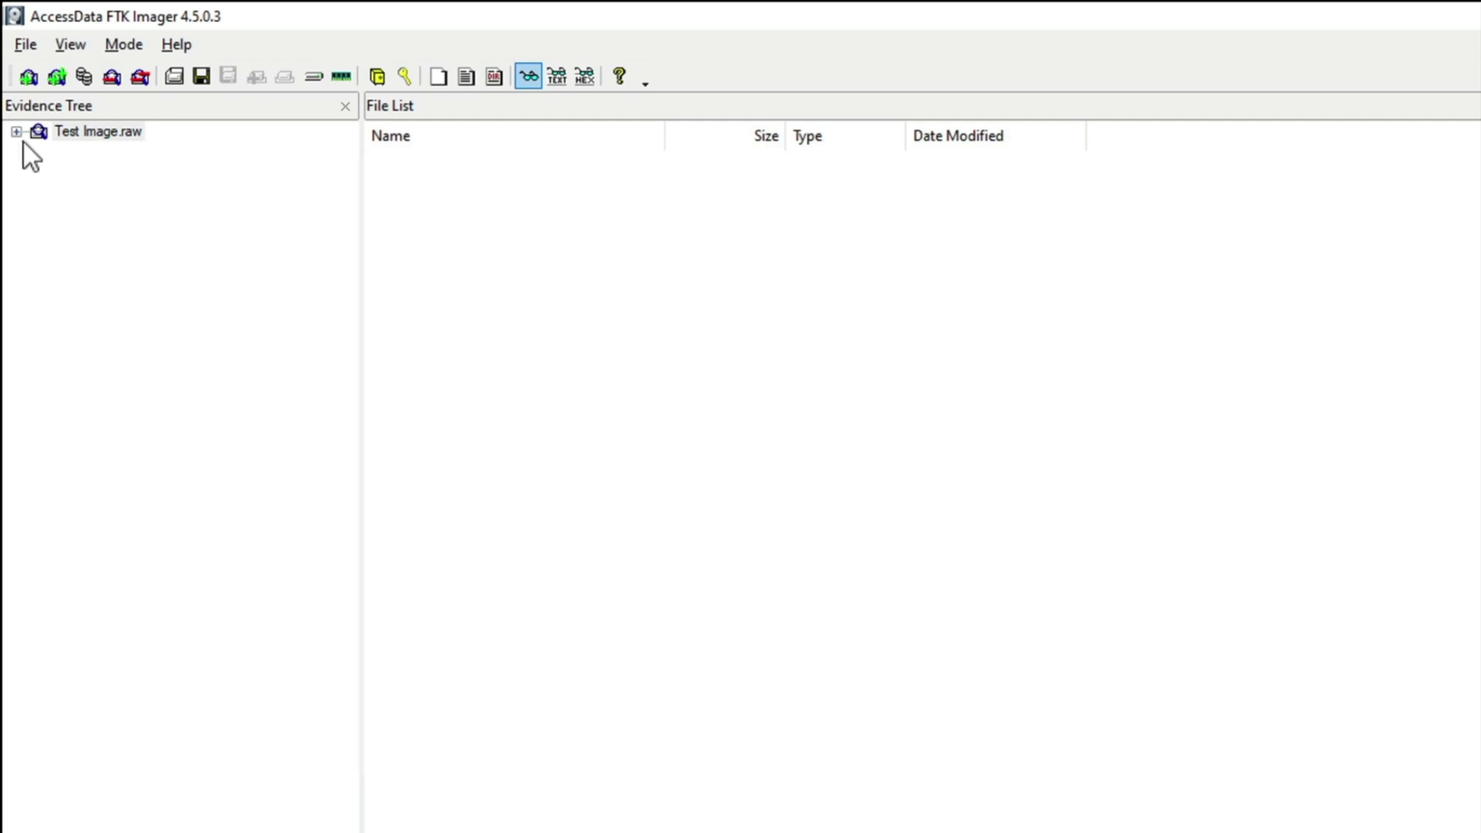
# - Expand Test Image.raw, its NTFS volume and [root], and select the root's $I30 index
pyautogui.click(15, 132)
pyautogui.click(39, 151)
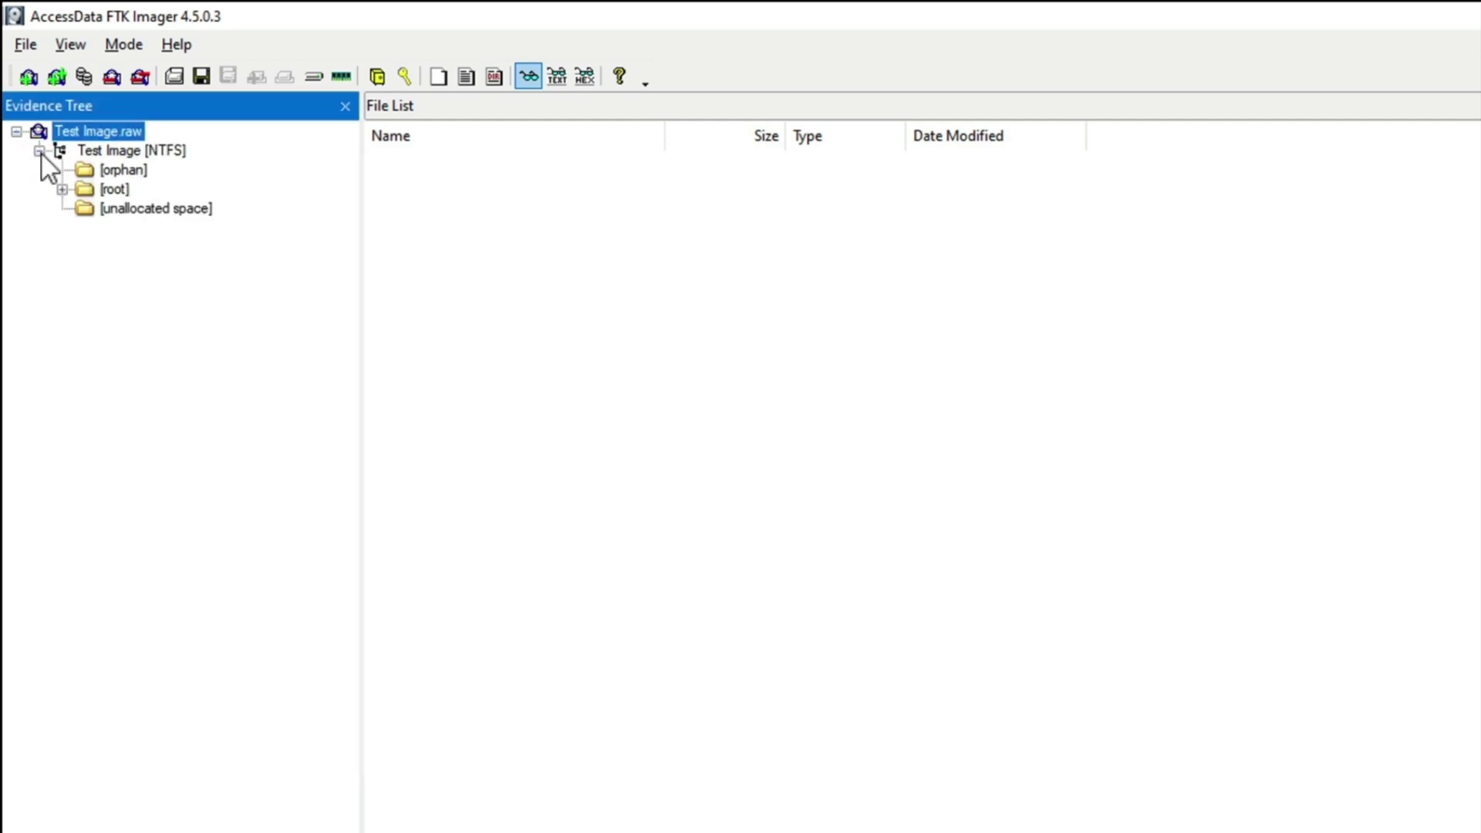
pyautogui.click(62, 190)
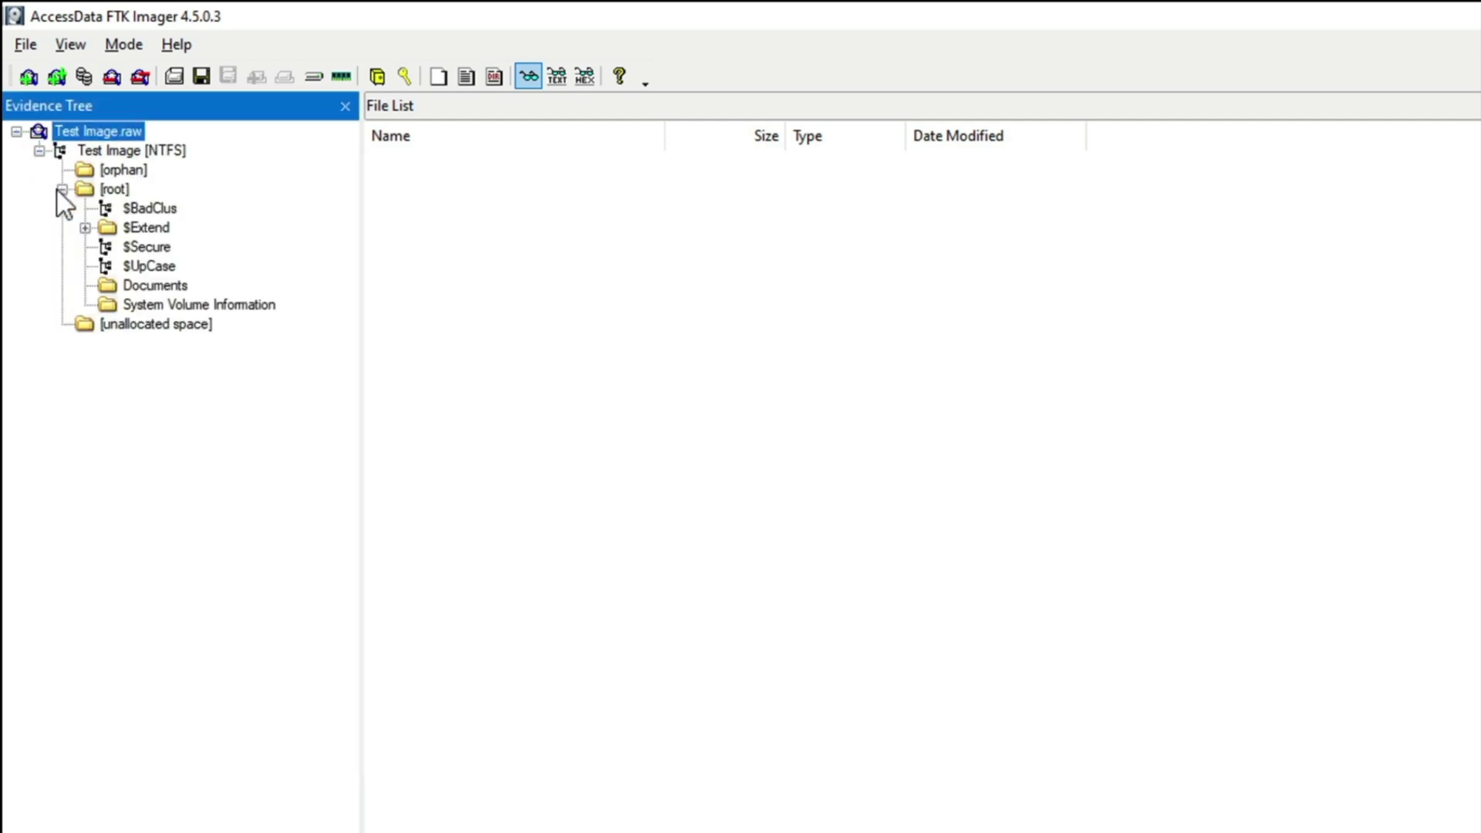
pyautogui.click(108, 190)
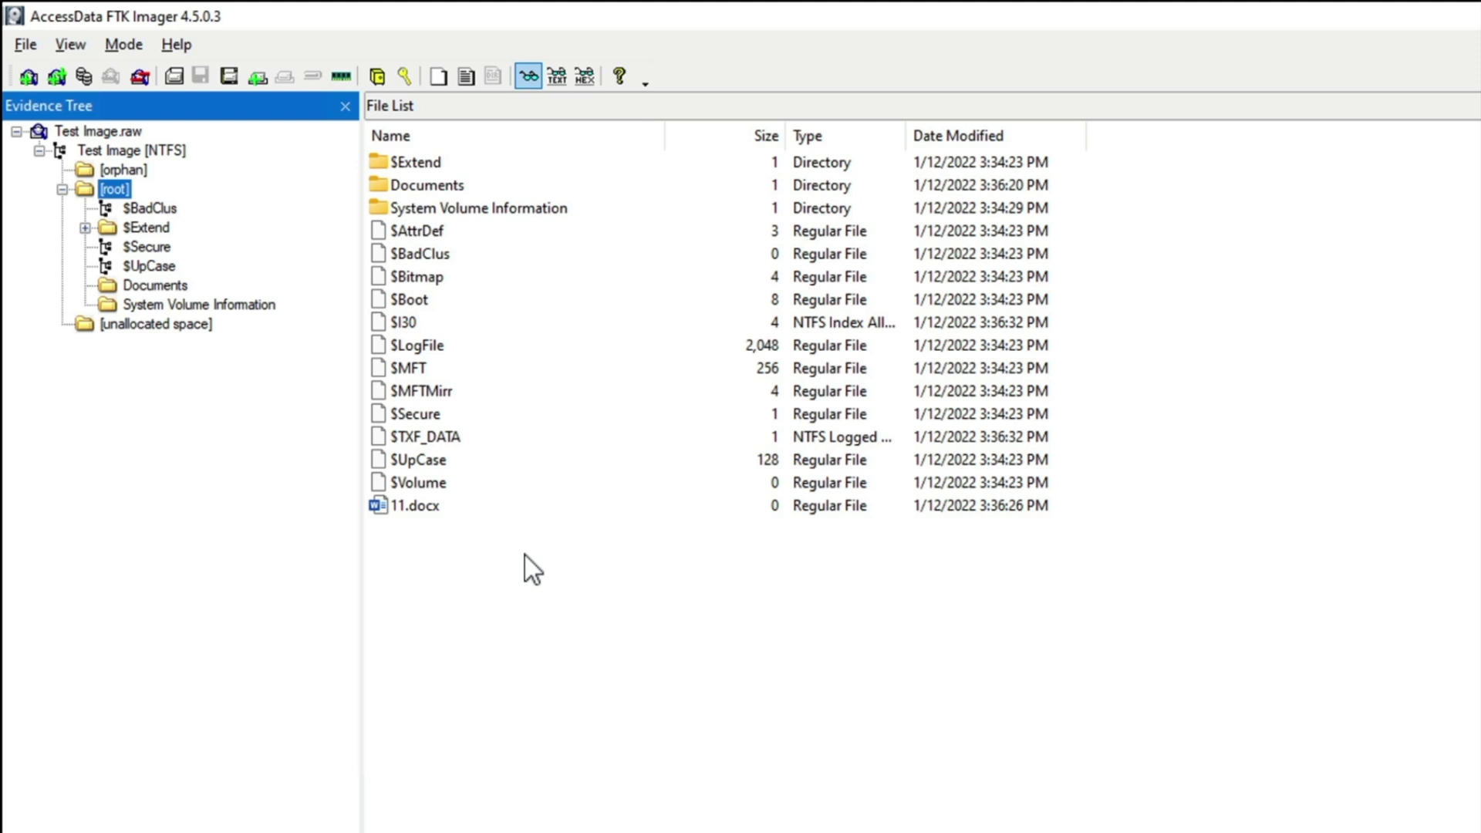
pyautogui.click(465, 322)
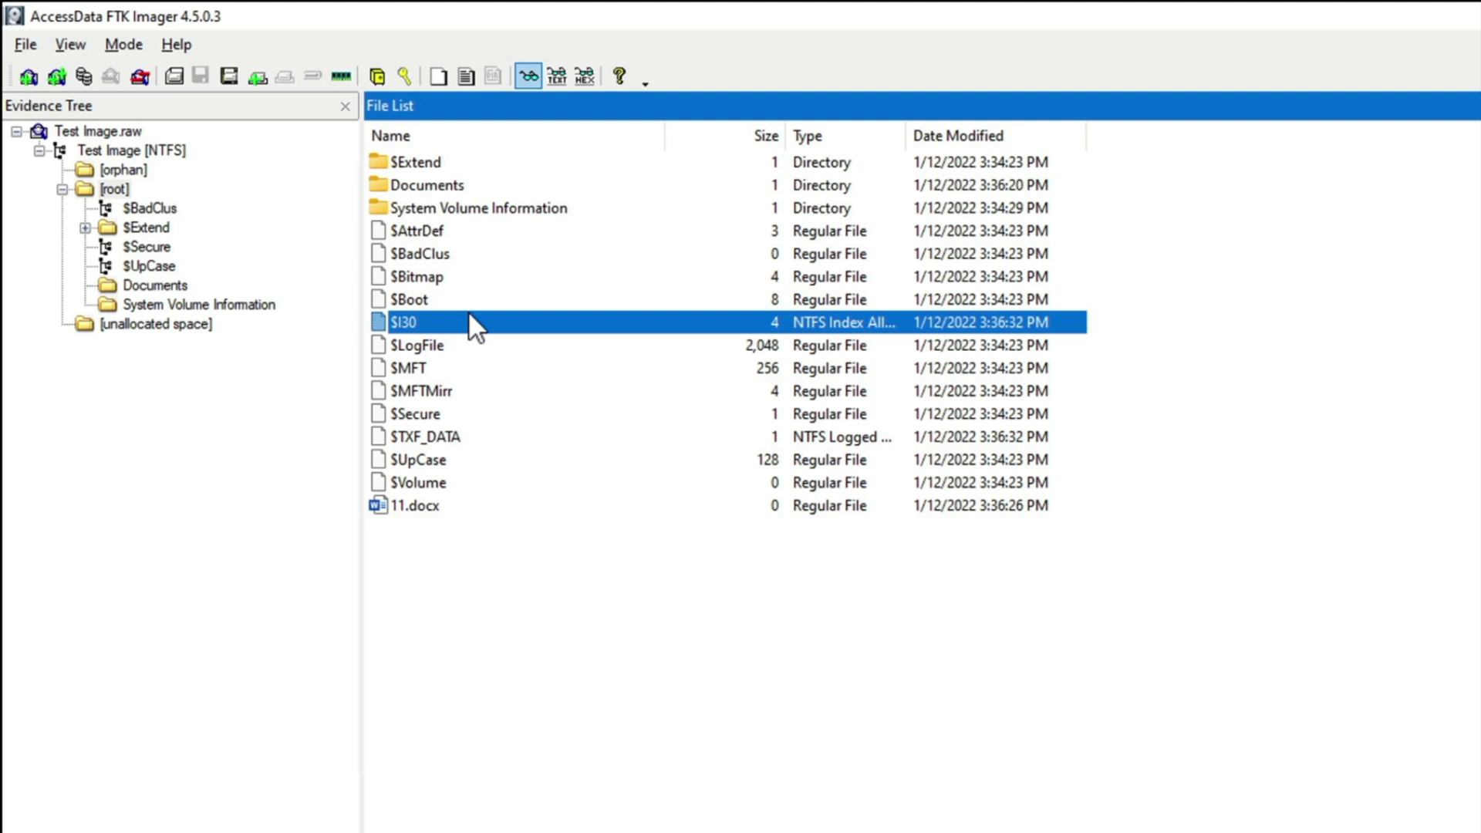
# - Open Documents, view its $I30 index and highlight the deleted Secret.txt entry bytes
pyautogui.doubleClick(521, 179)
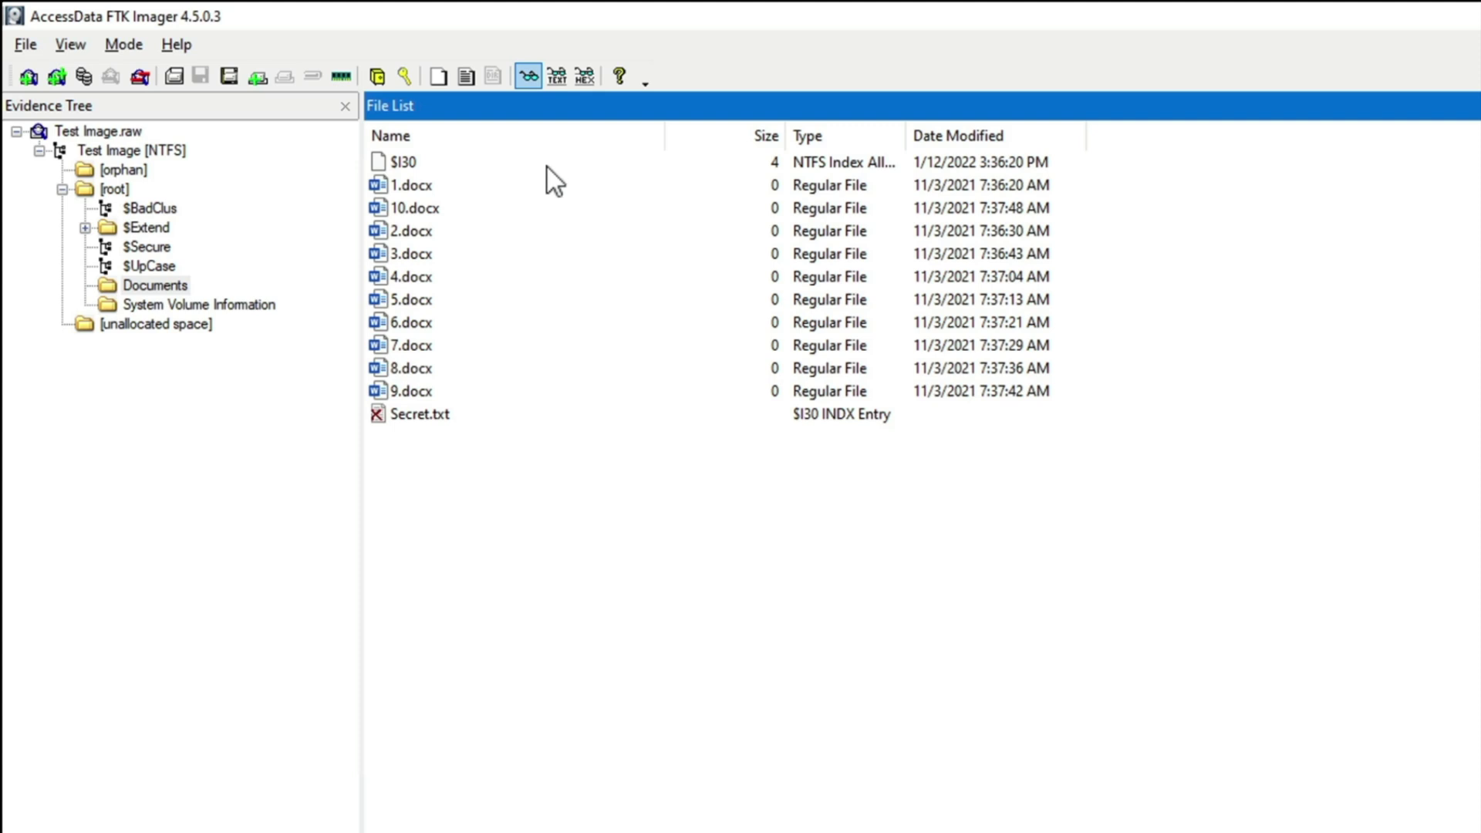
pyautogui.click(553, 164)
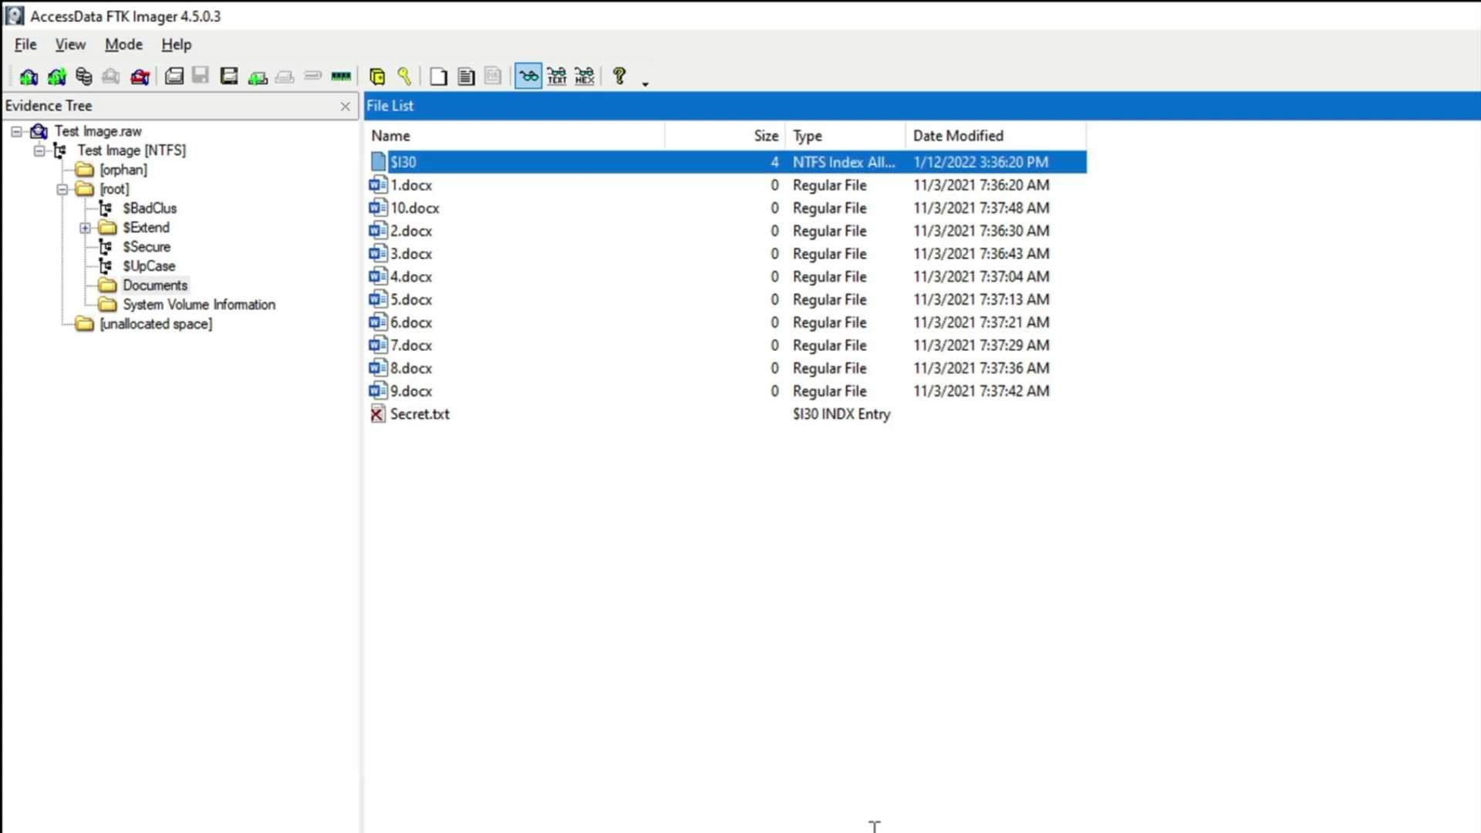
pyautogui.click(512, 416)
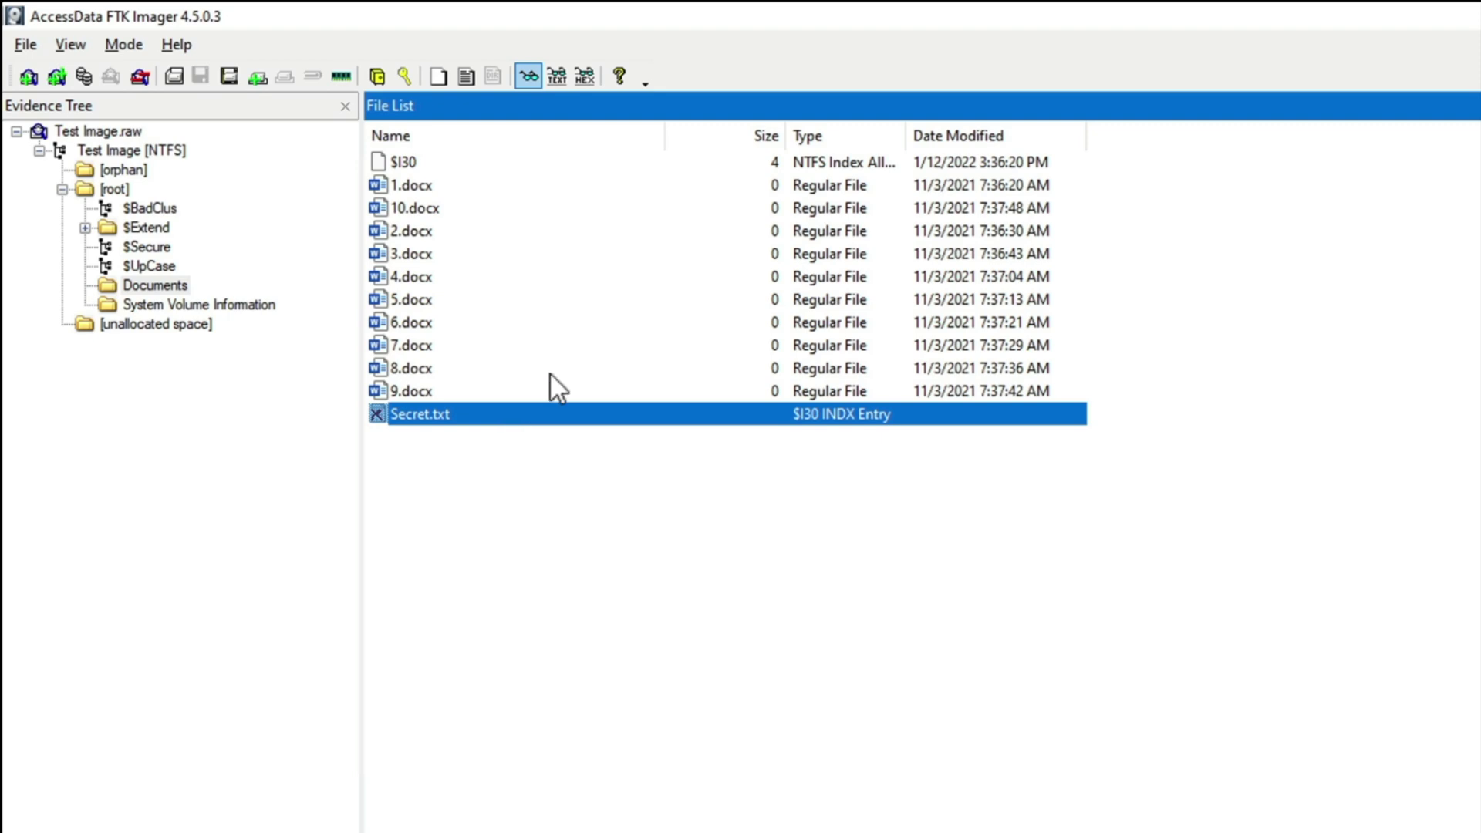
pyautogui.click(623, 165)
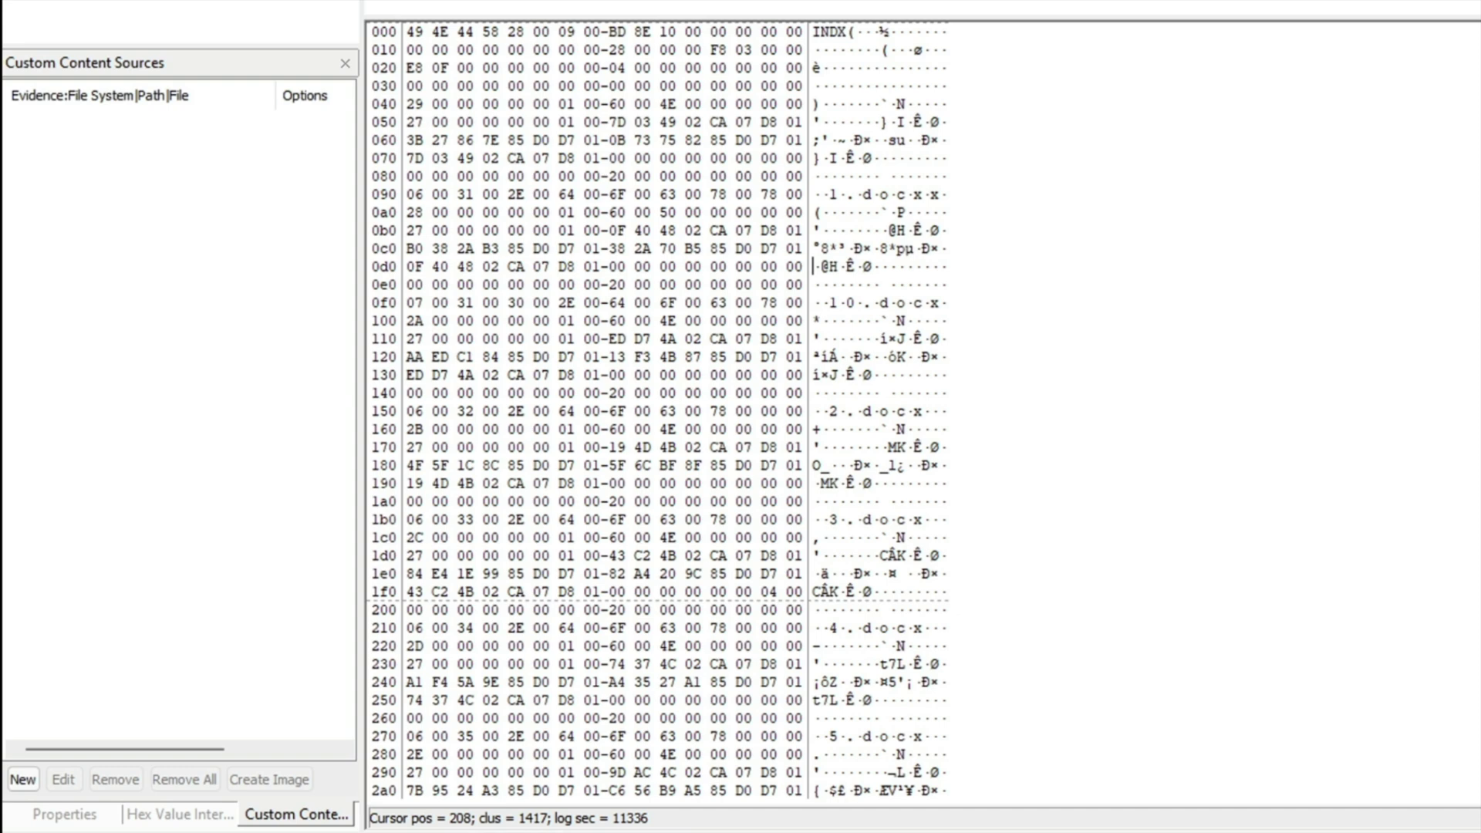
pyautogui.scroll(-20, 655, 409)
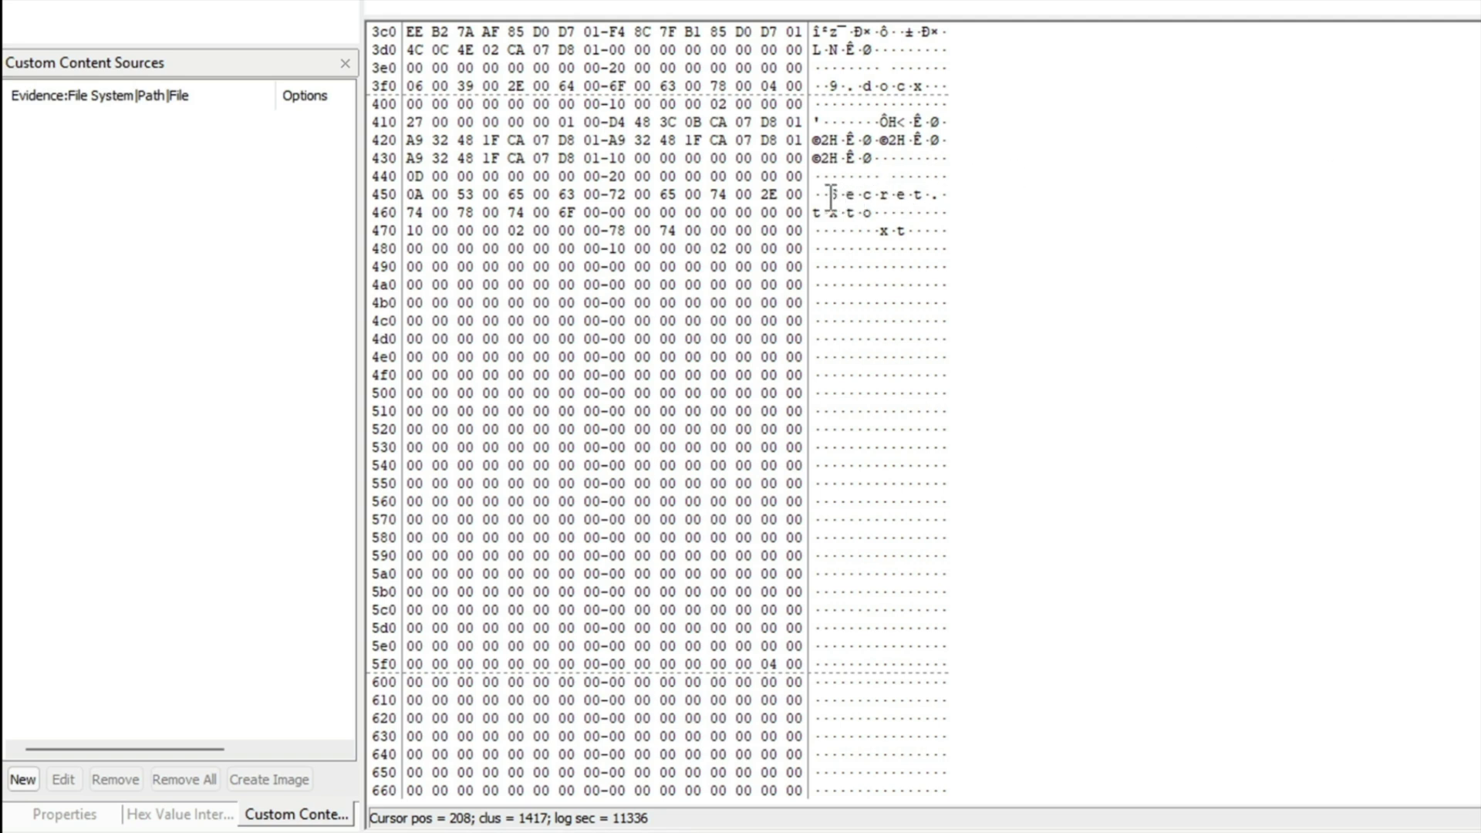
pyautogui.moveTo(831, 195); pyautogui.dragTo(911, 227)
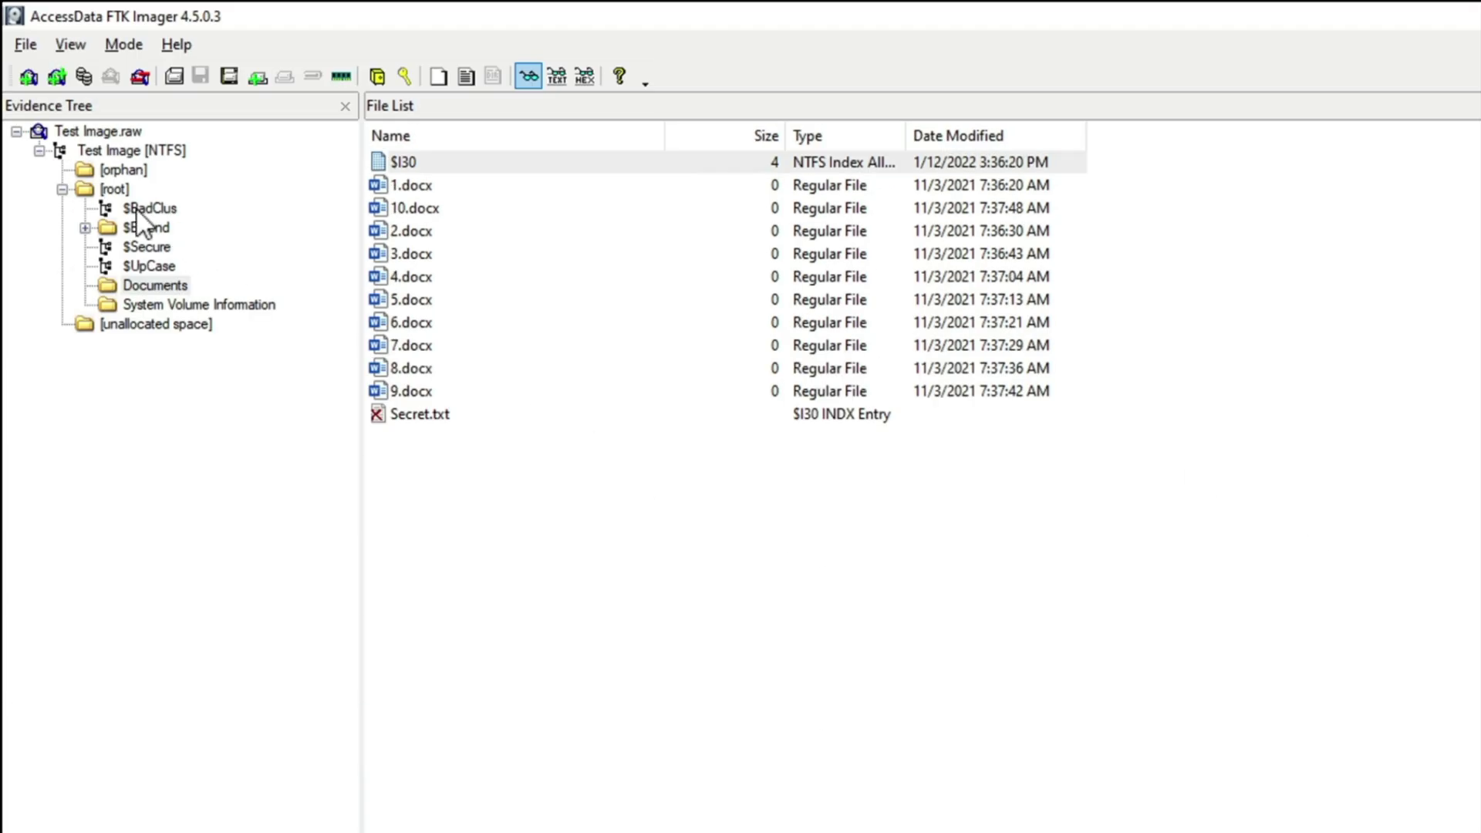
# - Export $MFT from the image's [root] to the Desktop and dismiss the results message
pyautogui.click(115, 188)
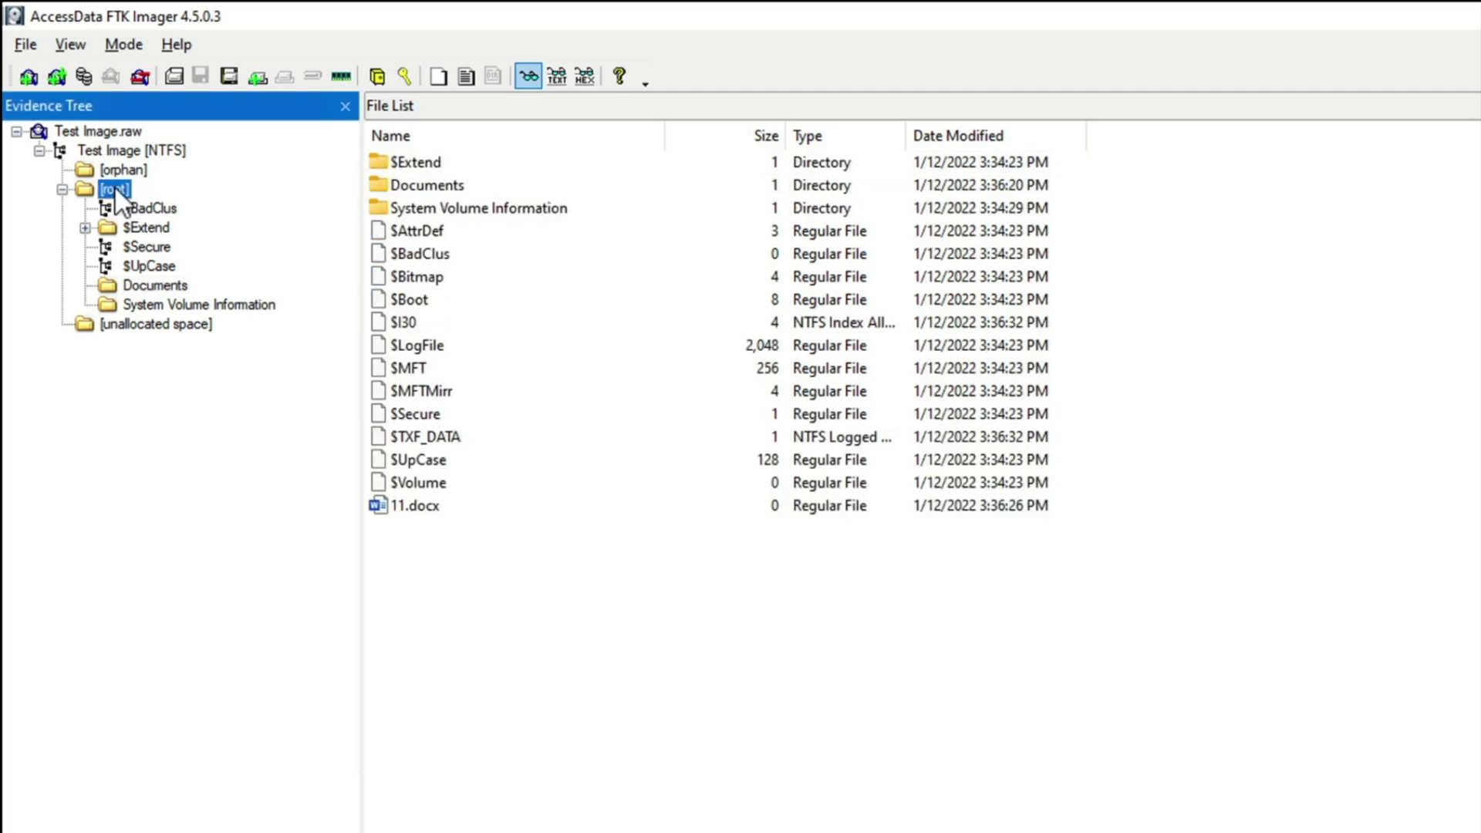
pyautogui.click(474, 369)
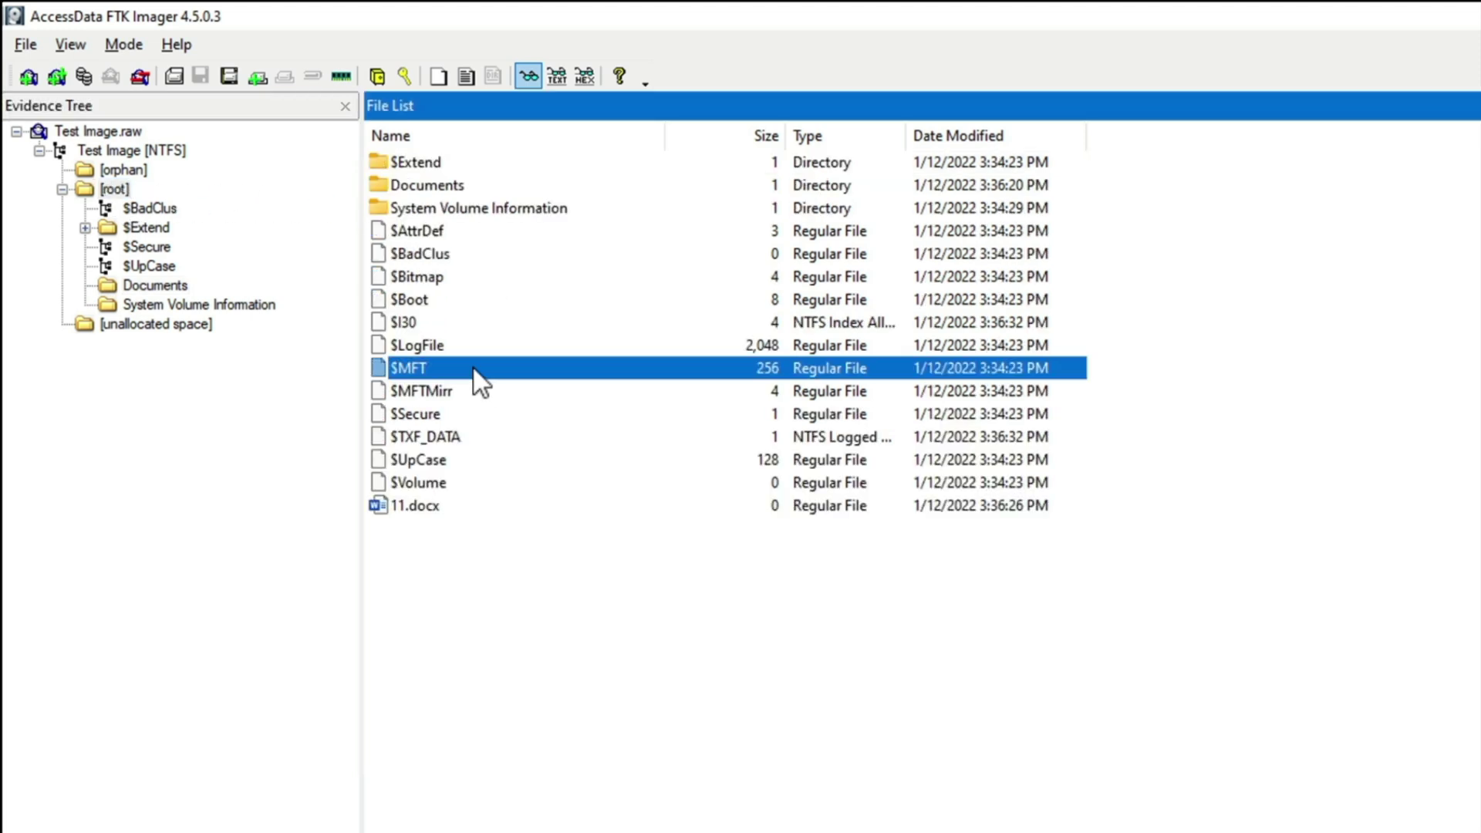
pyautogui.rightClick(474, 369)
pyautogui.click(520, 378)
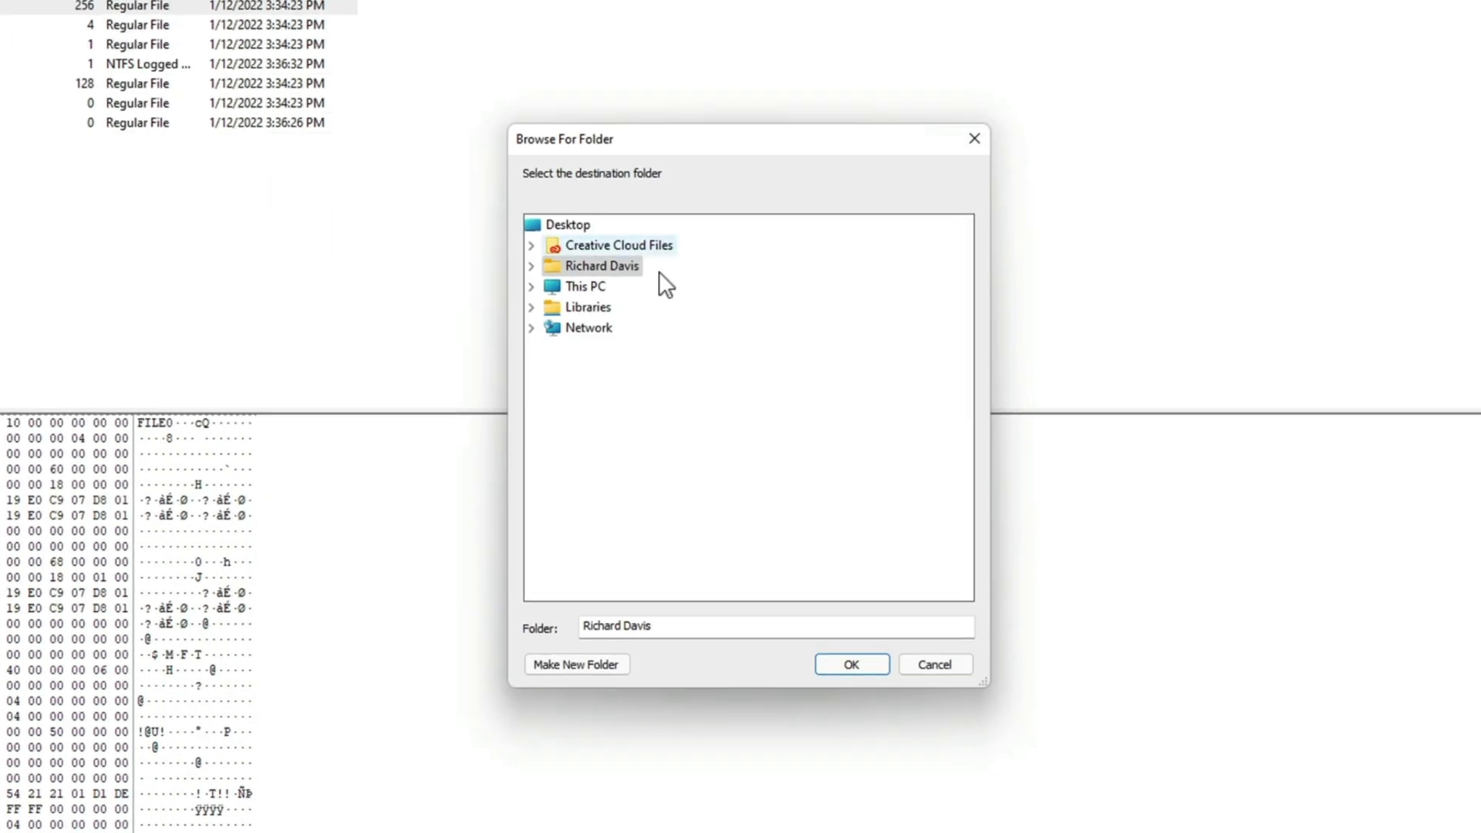
pyautogui.click(569, 226)
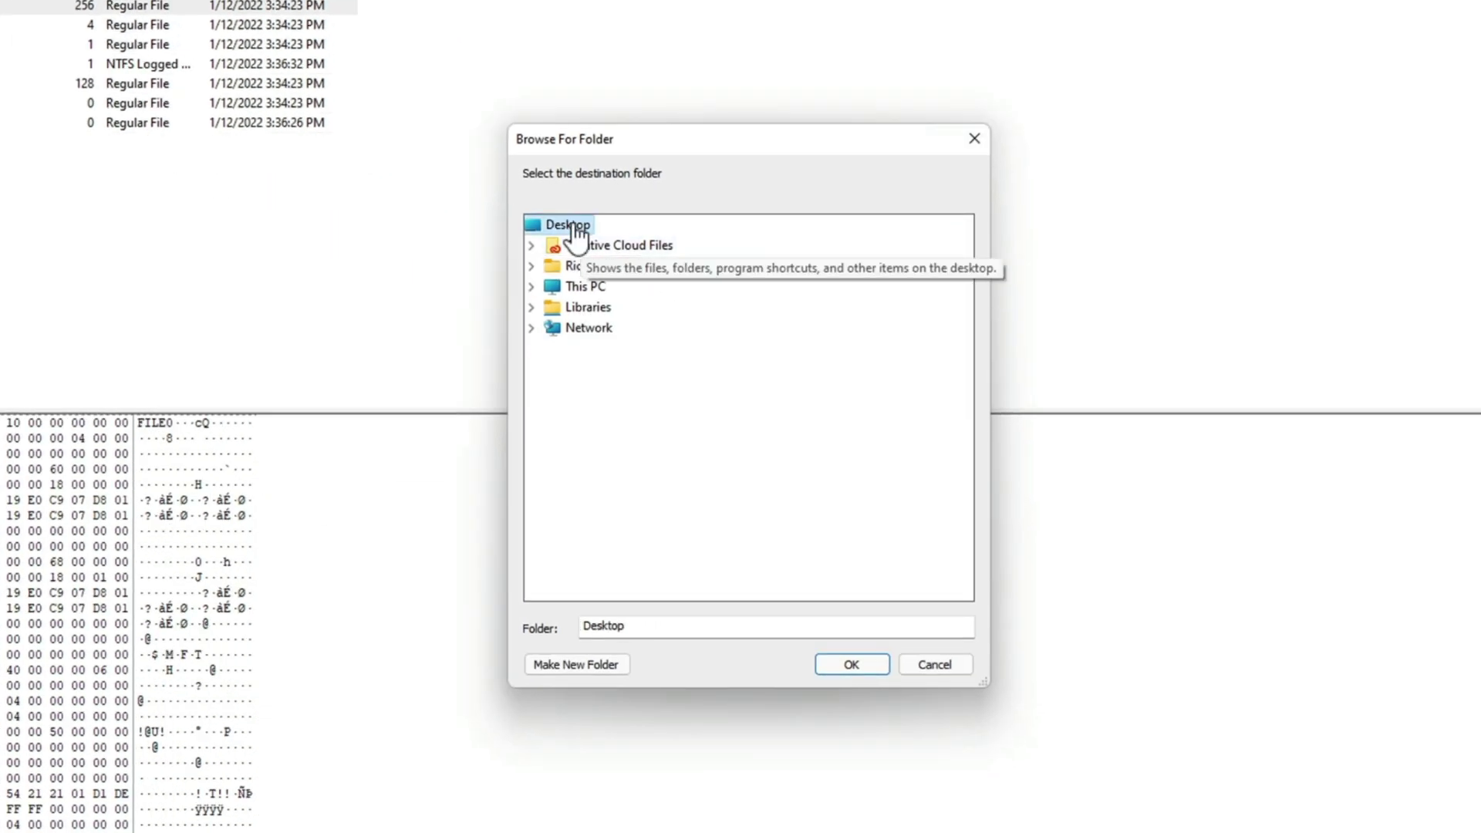
pyautogui.click(850, 663)
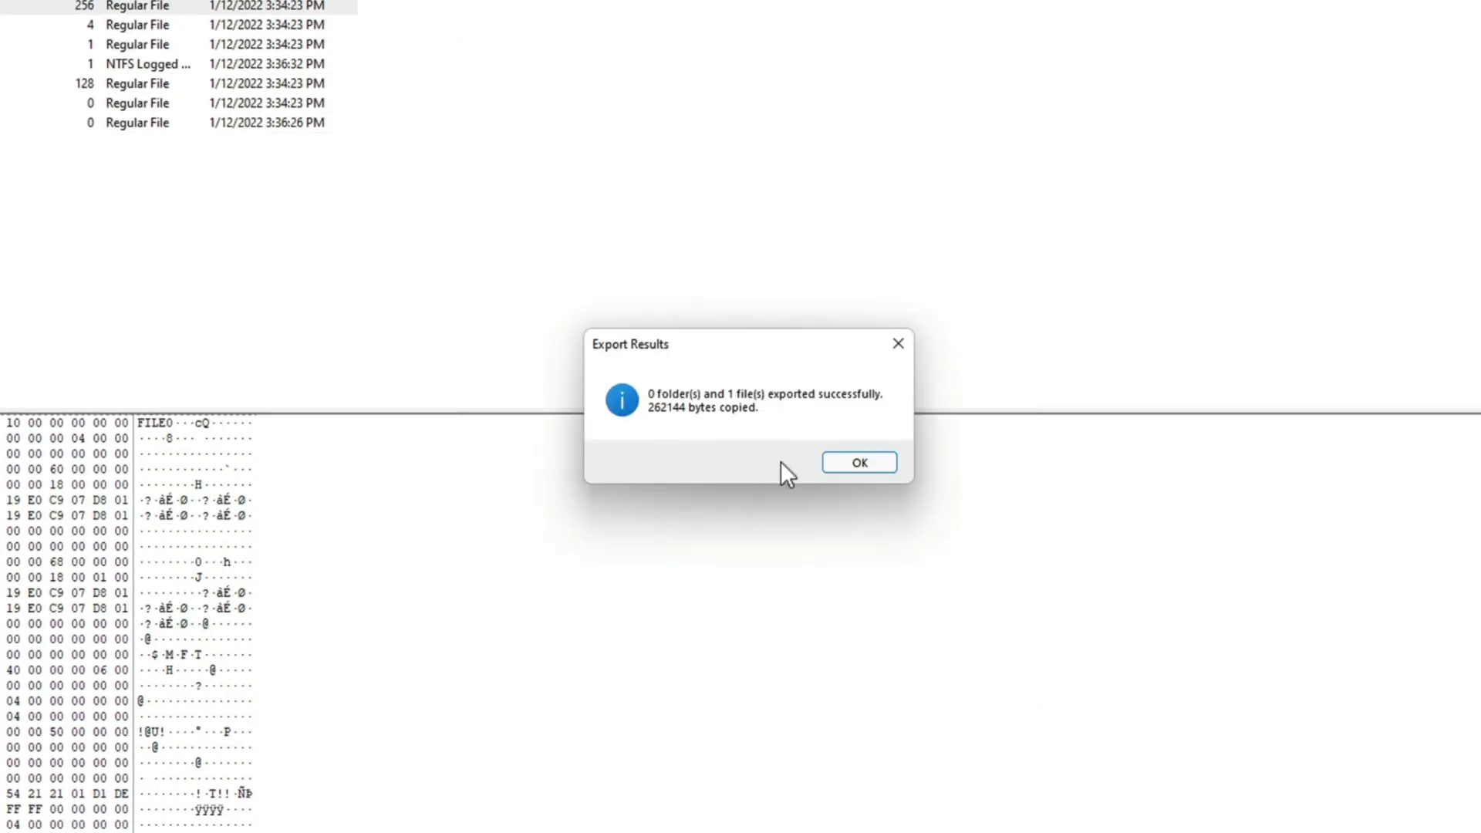
pyautogui.click(859, 463)
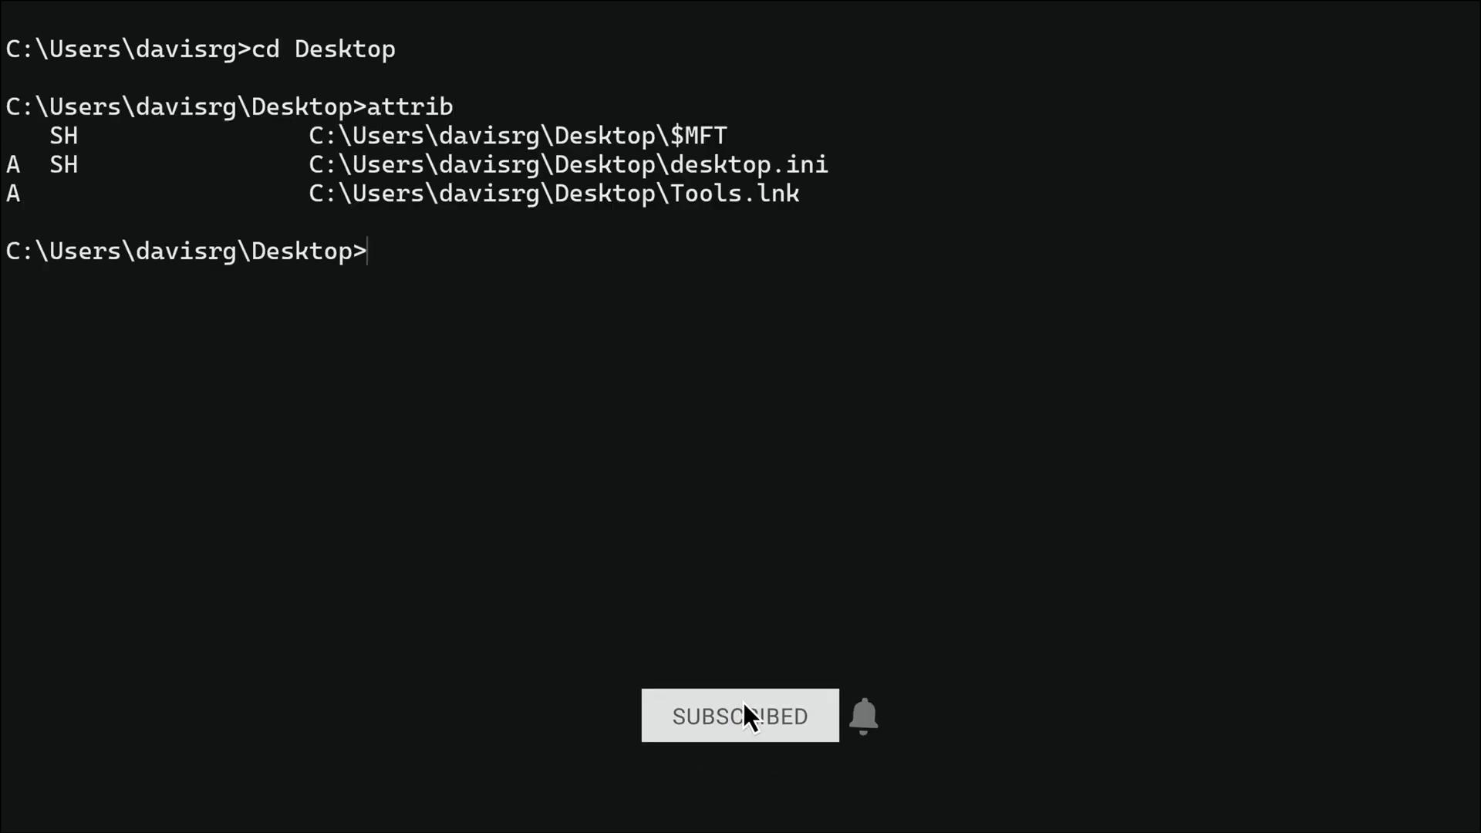
# - Remove the system and hidden attributes from $MFT and confirm its size in the Desktop listing
pyautogui.tripleClick(847, 128)
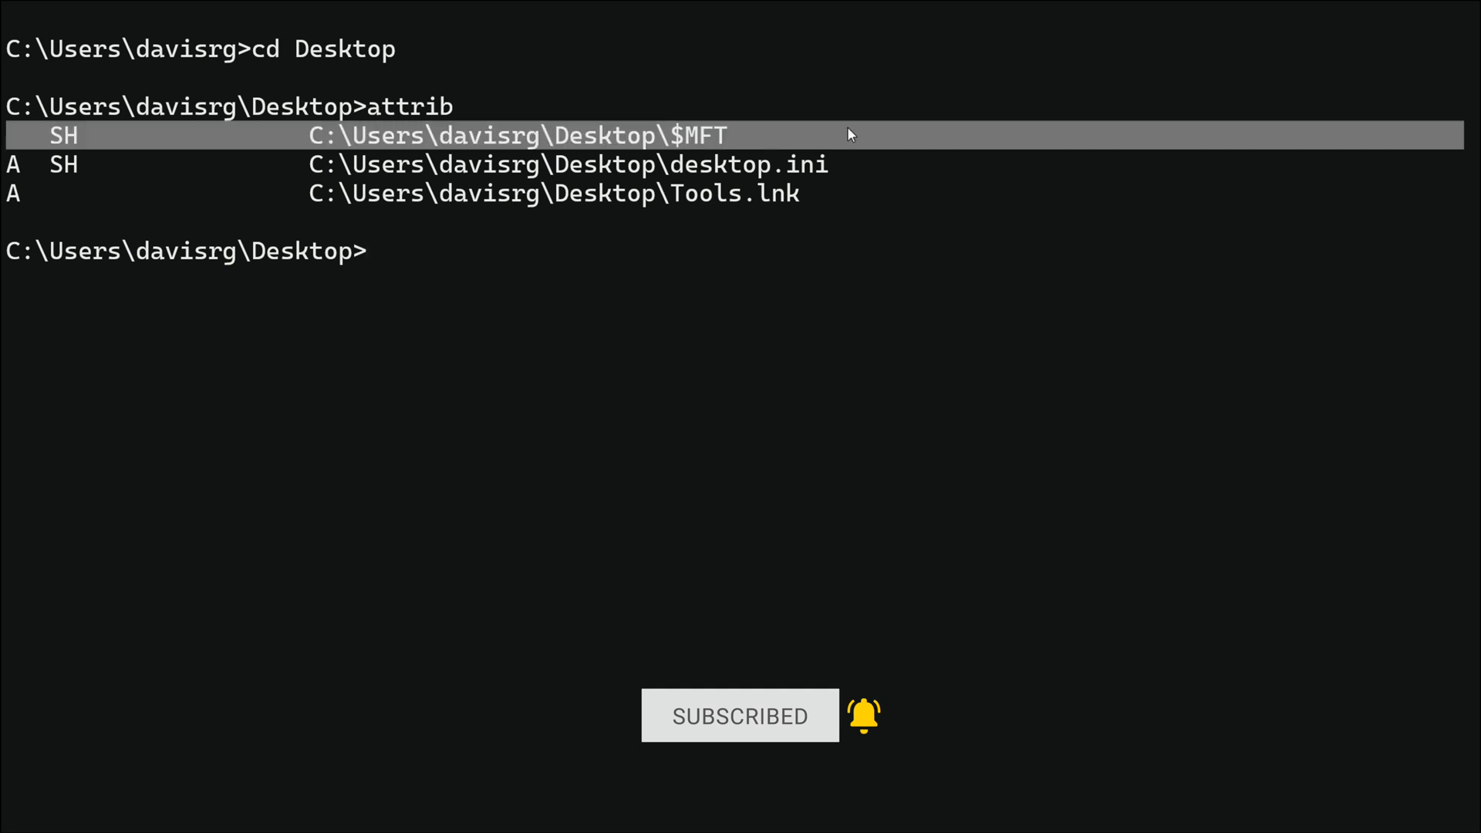
pyautogui.click(874, 491)
pyautogui.write('attrib -s -h $MFT')
pyautogui.press('Return')
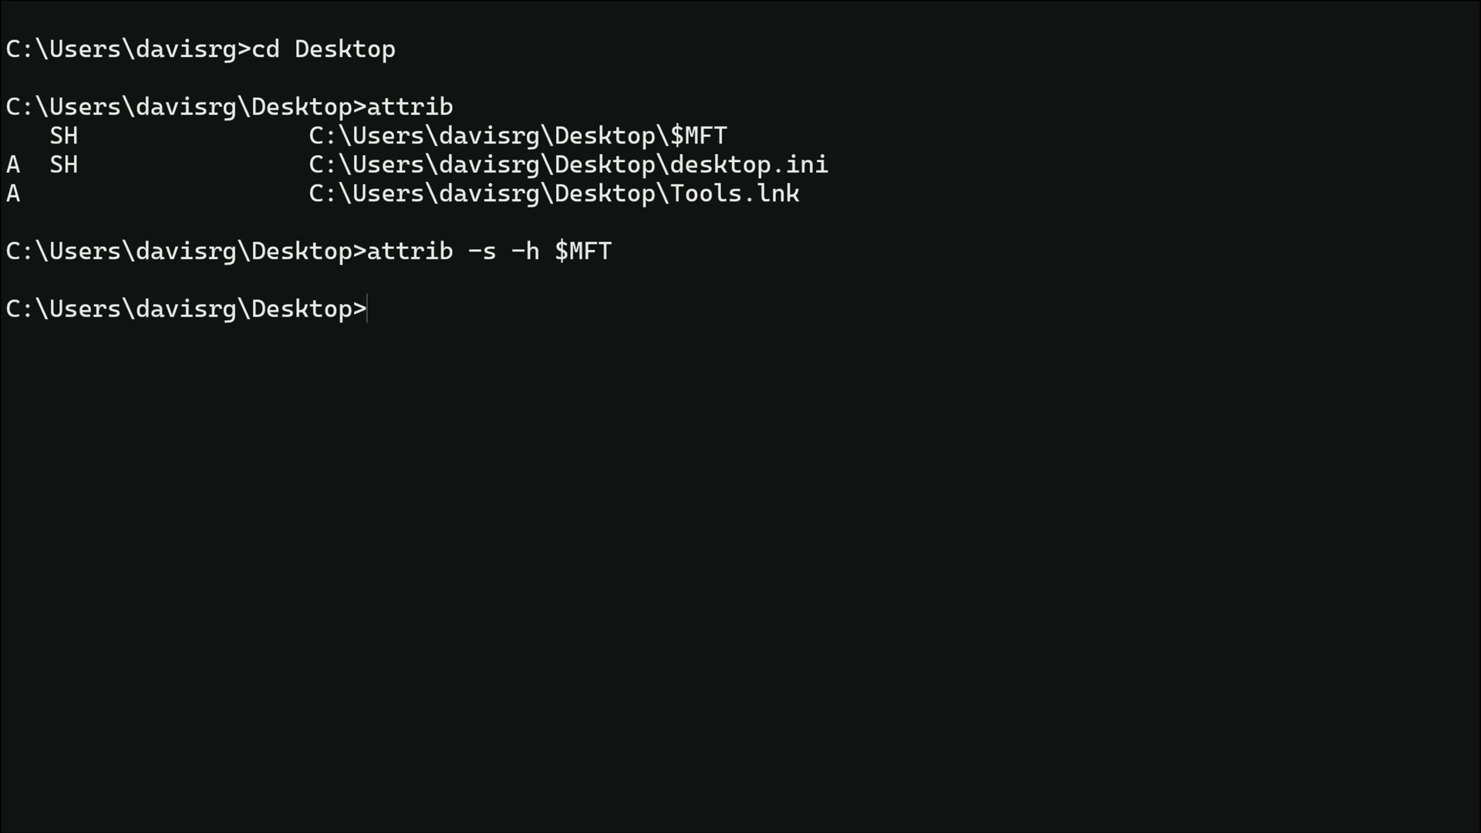
pyautogui.write('dir')
pyautogui.press('Return')
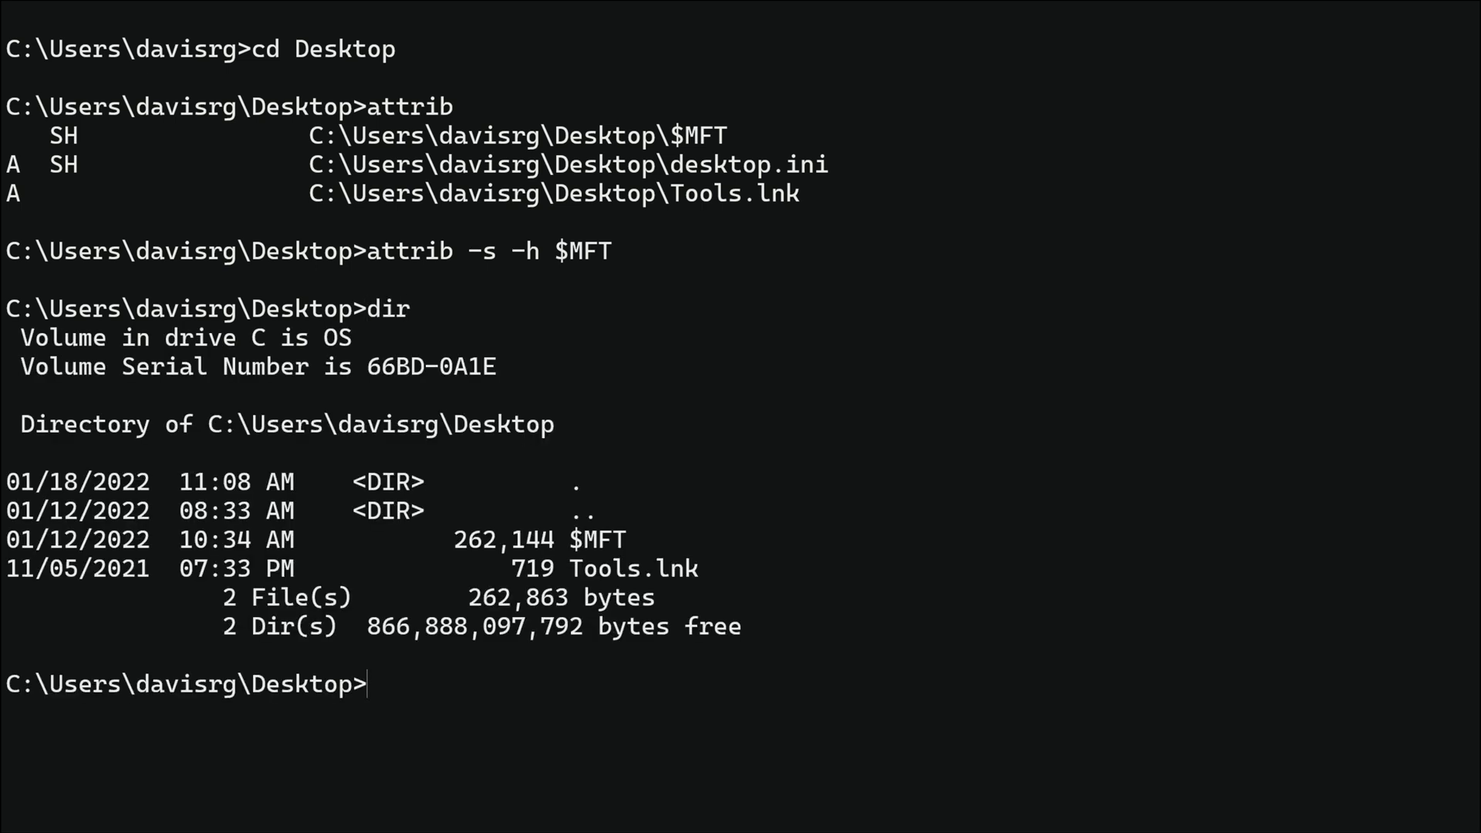
pyautogui.doubleClick(748, 521)
pyautogui.click(748, 522)
pyautogui.tripleClick(747, 533)
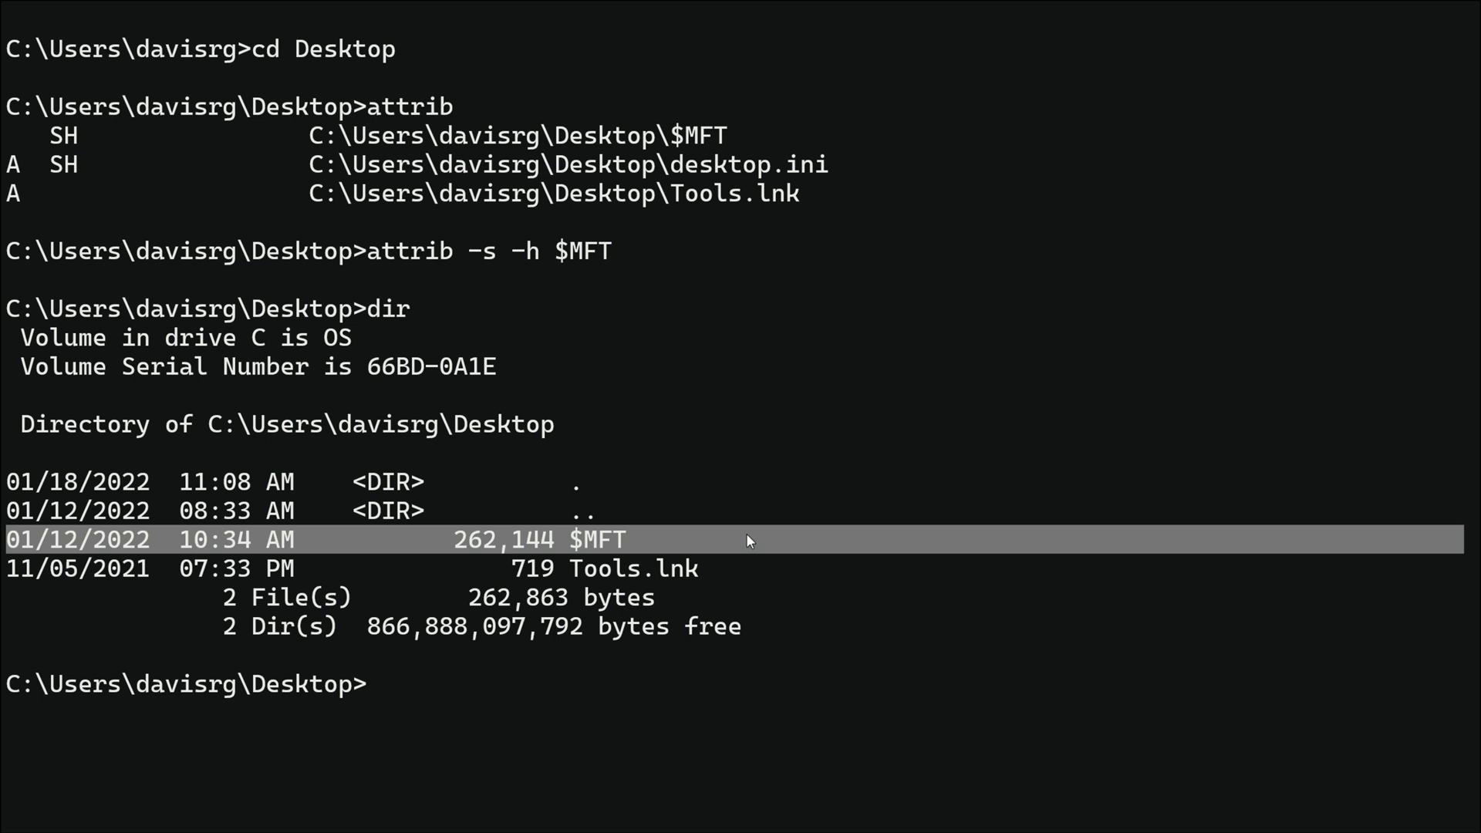
pyautogui.click(865, 647)
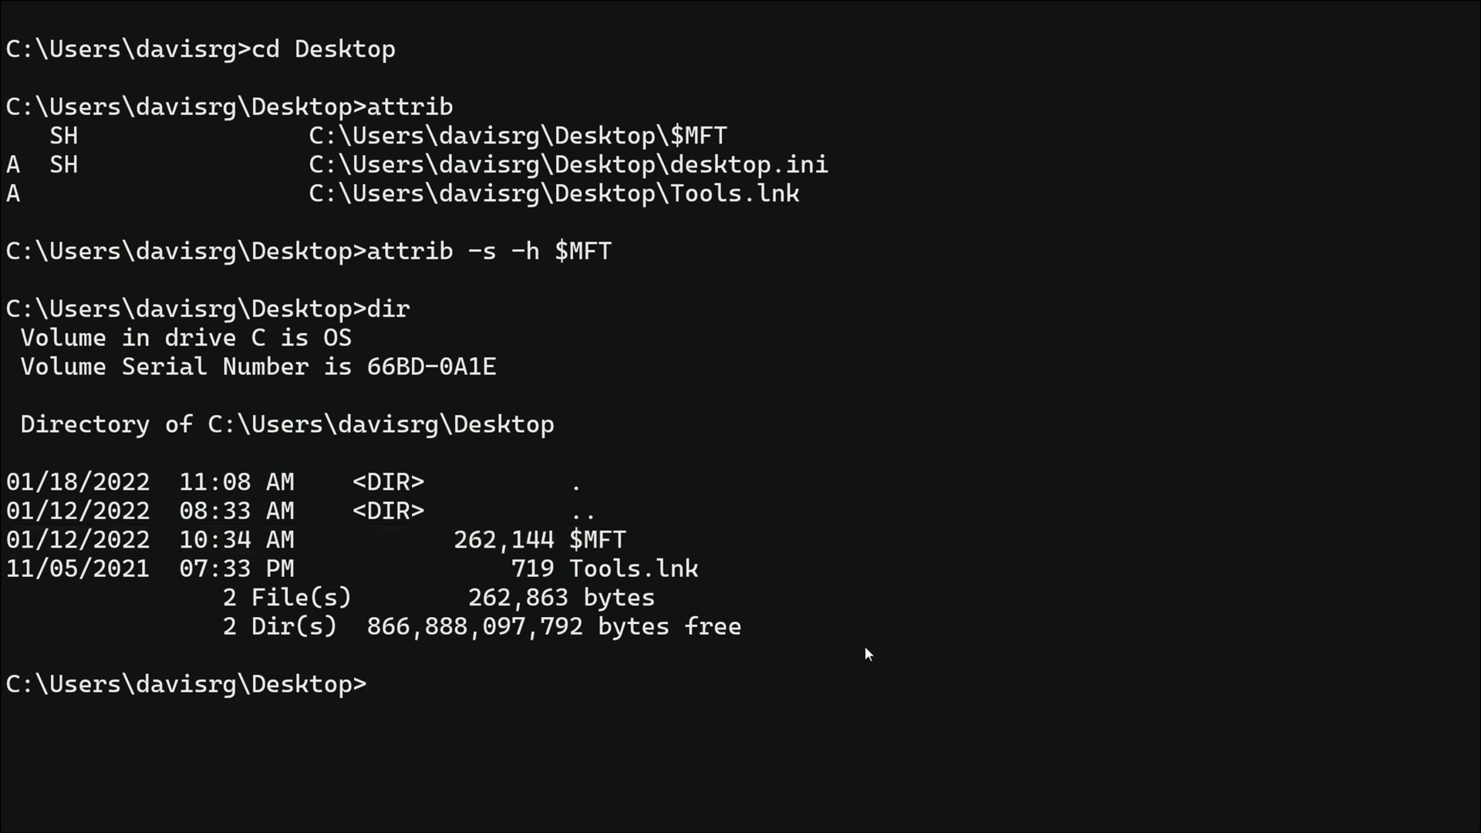
# - Change into the \tools Zimmerman folder and clear the console
pyautogui.write('cd \\tools\\zi')
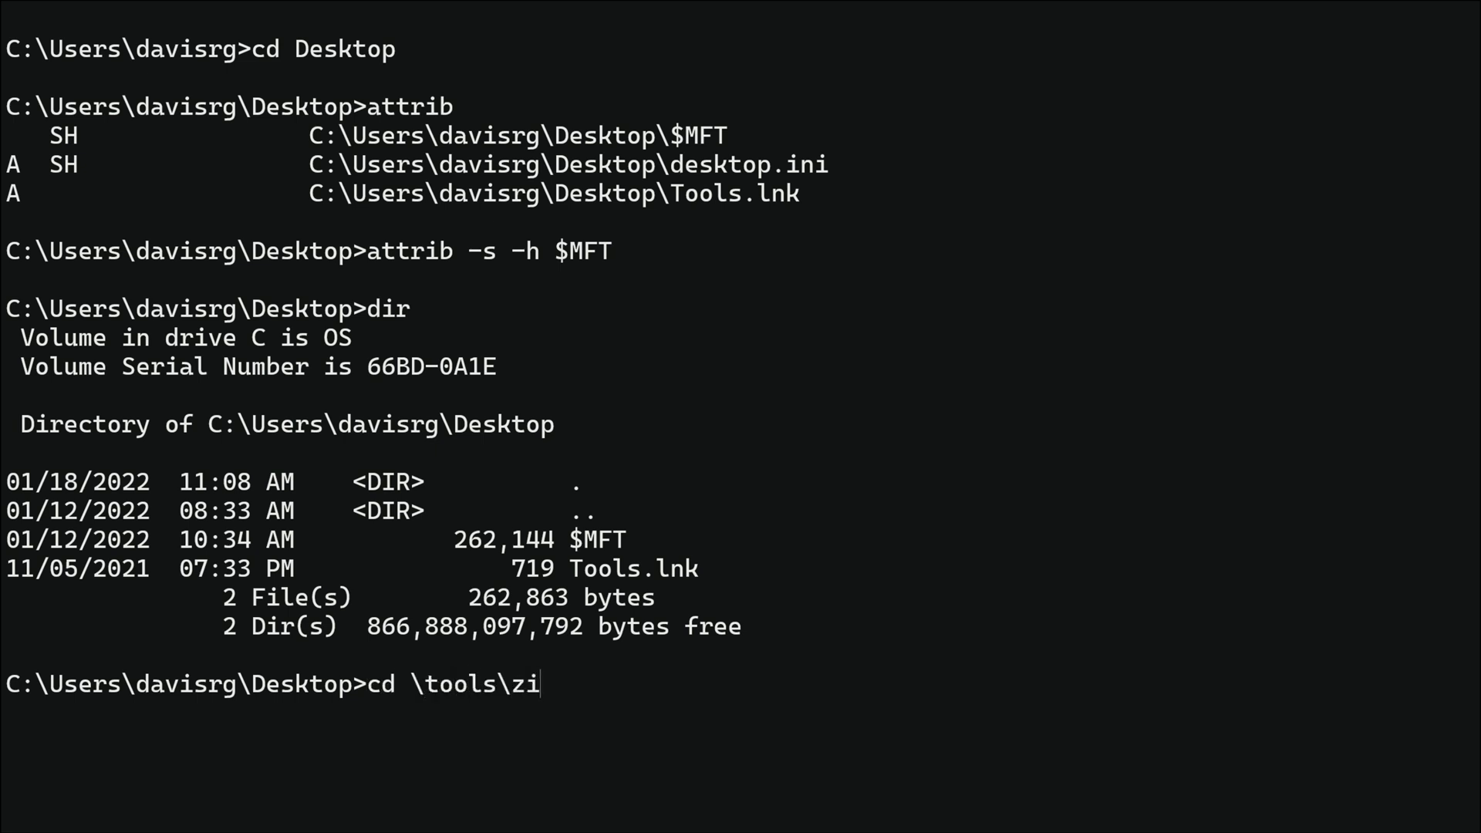
pyautogui.press('Tab')
pyautogui.press('Return')
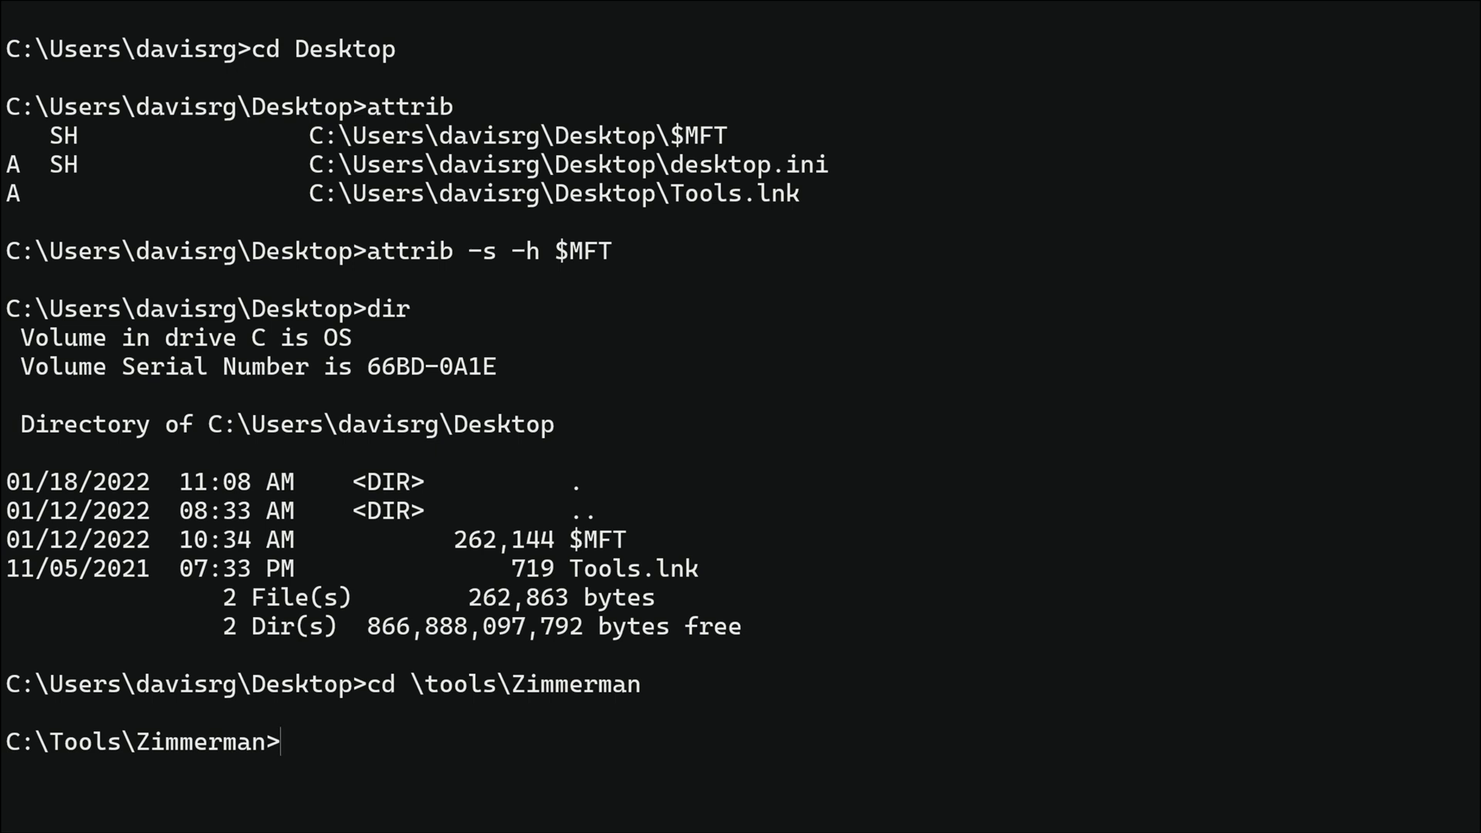
pyautogui.write('cls')
pyautogui.press('Return')
# - Run MFTECmd on the Desktop $MFT, writing mft.csv to the Desktop
pyautogui.write('mft')
pyautogui.press('Tab')
pyautogui.write('-')
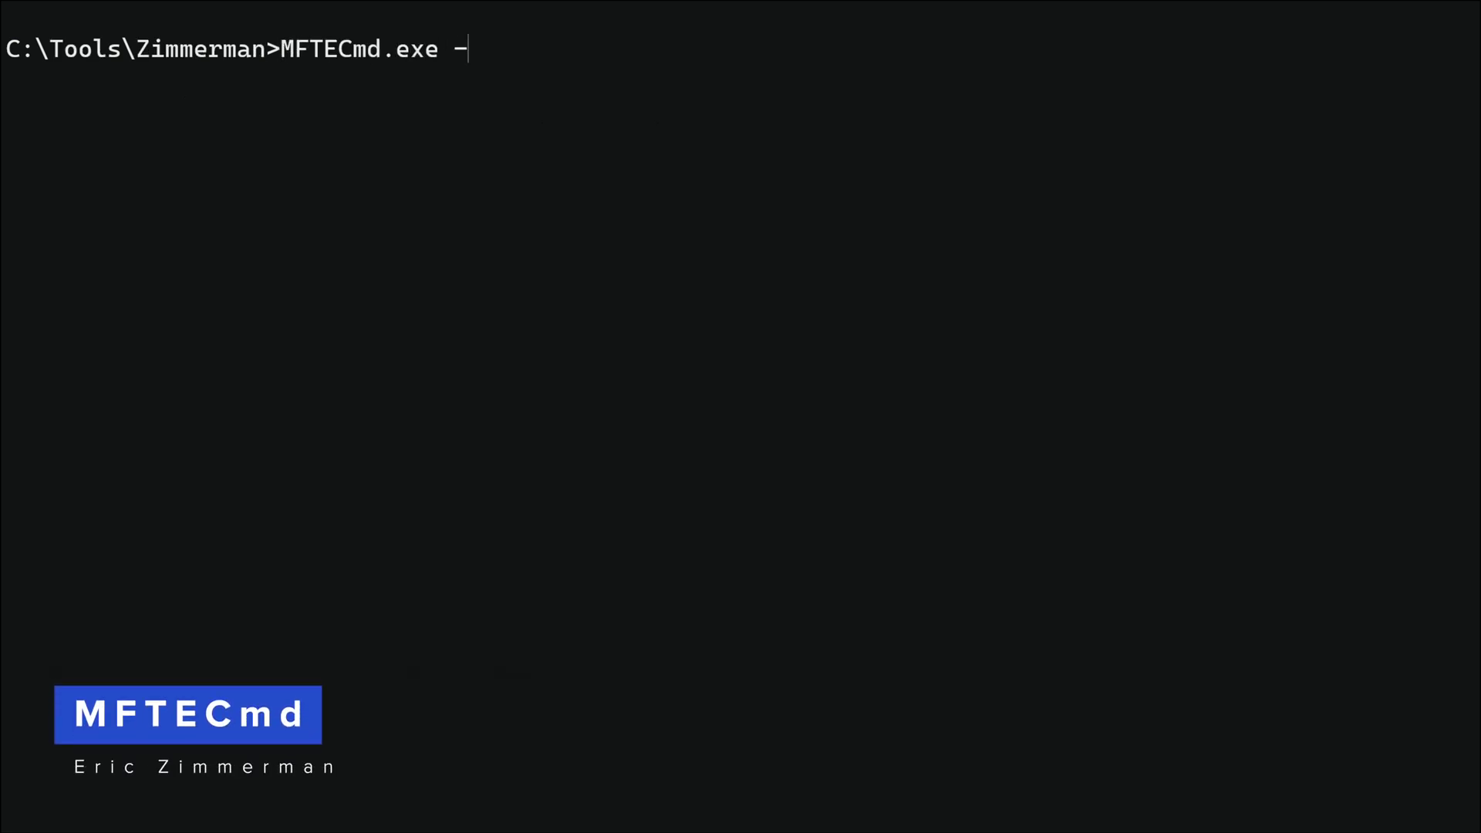
pyautogui.write('f C:\\U')
pyautogui.press('Tab')
pyautogui.write('\\dav')
pyautogui.press('Tab')
pyautogui.write('\\Des')
pyautogui.press('Tab')
pyautogui.write('\\$')
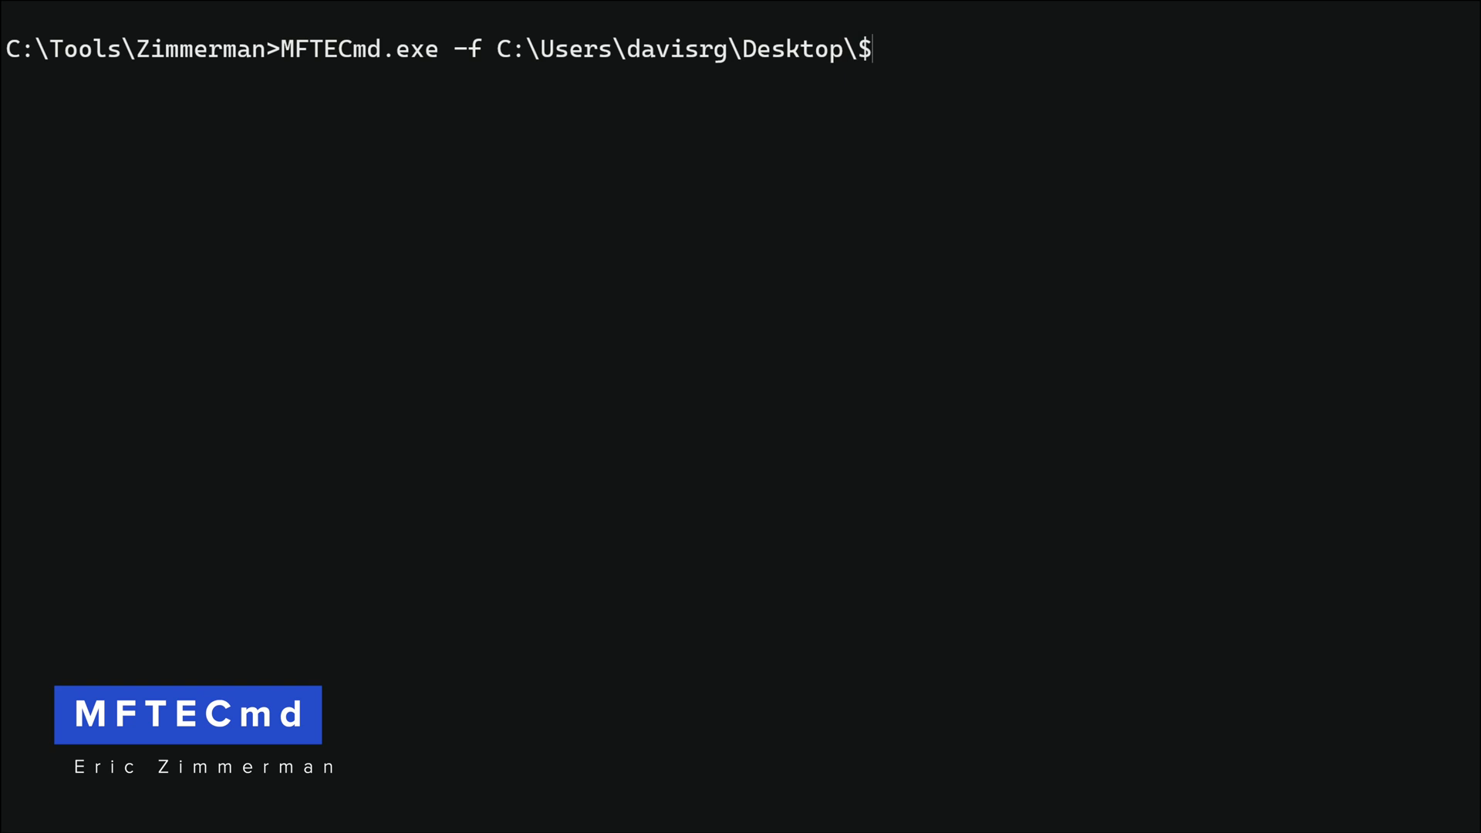
pyautogui.write('MFT --csv ')
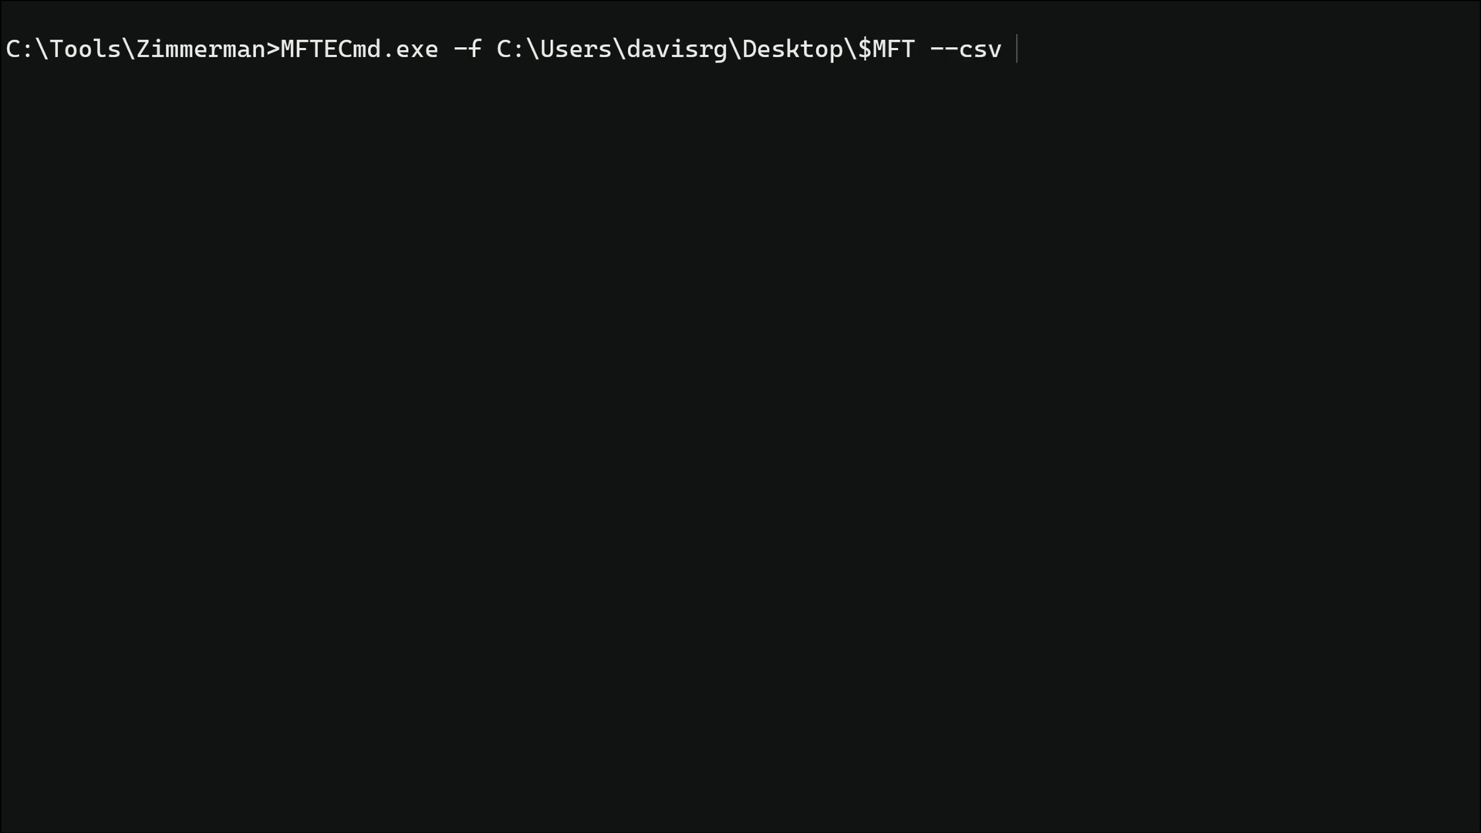
pyautogui.write('C:\\Users\\davisrg')
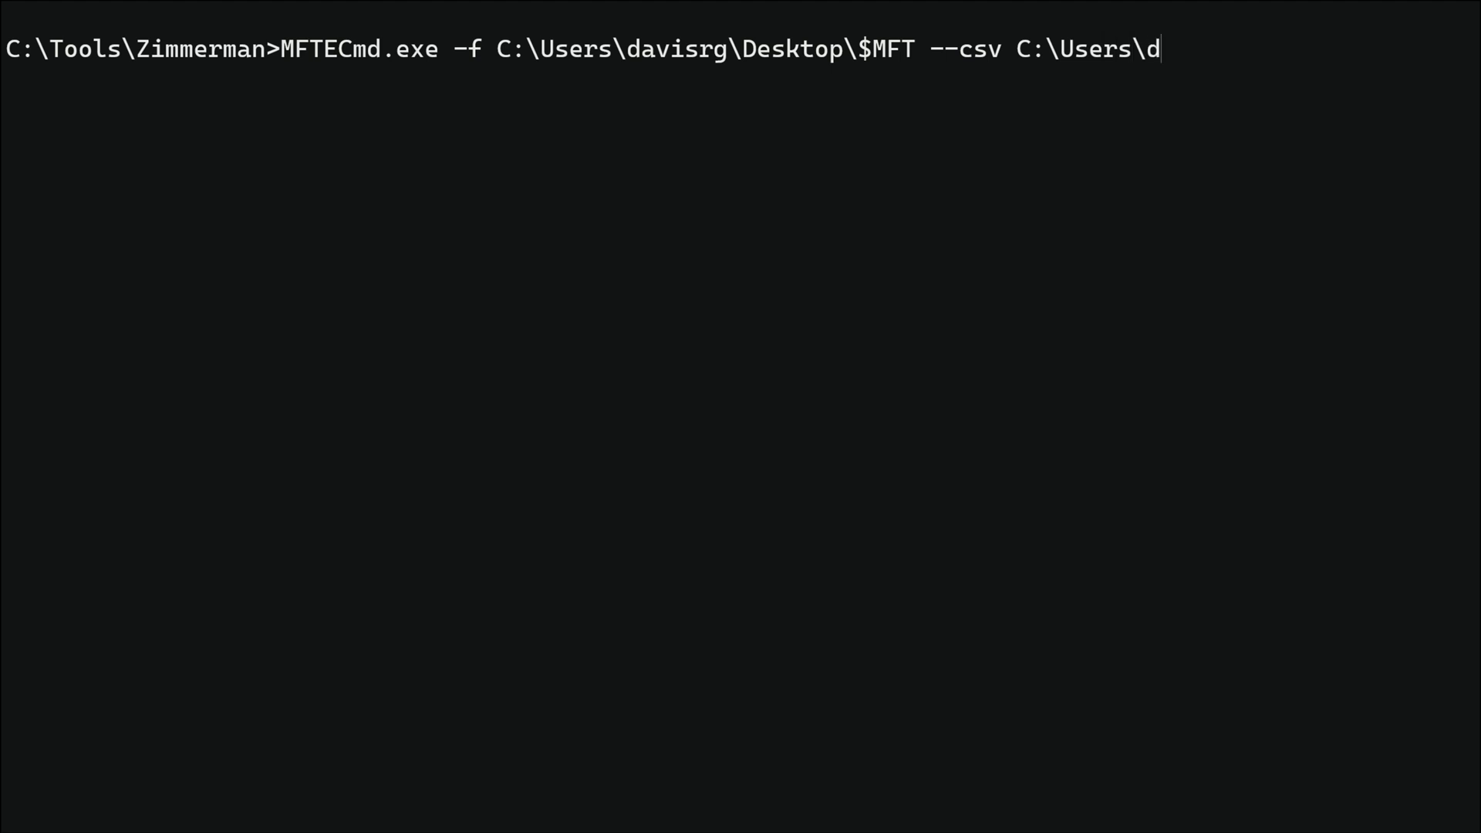
pyautogui.write('\\Desktop')
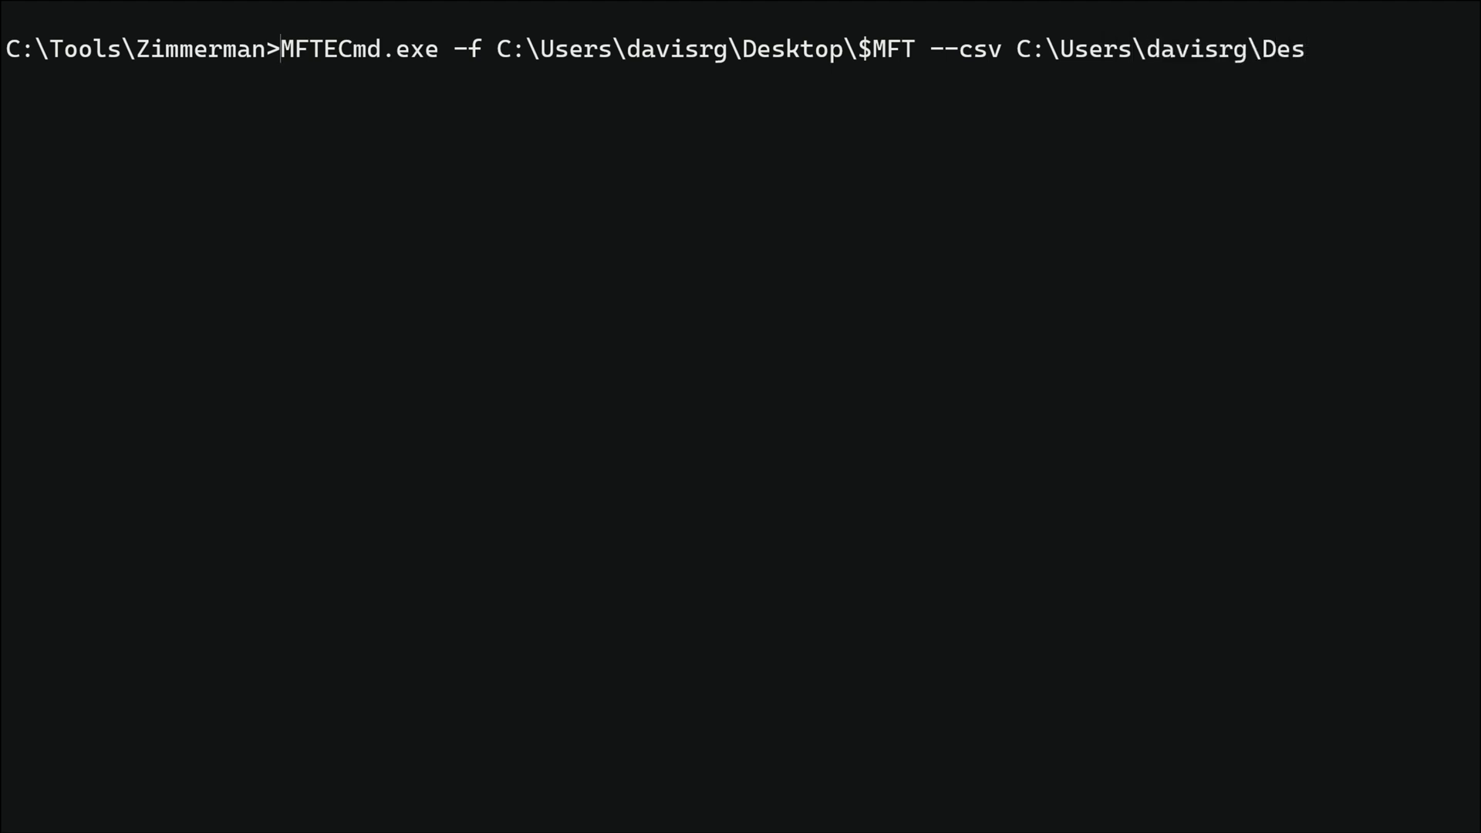
pyautogui.write(' --csv')
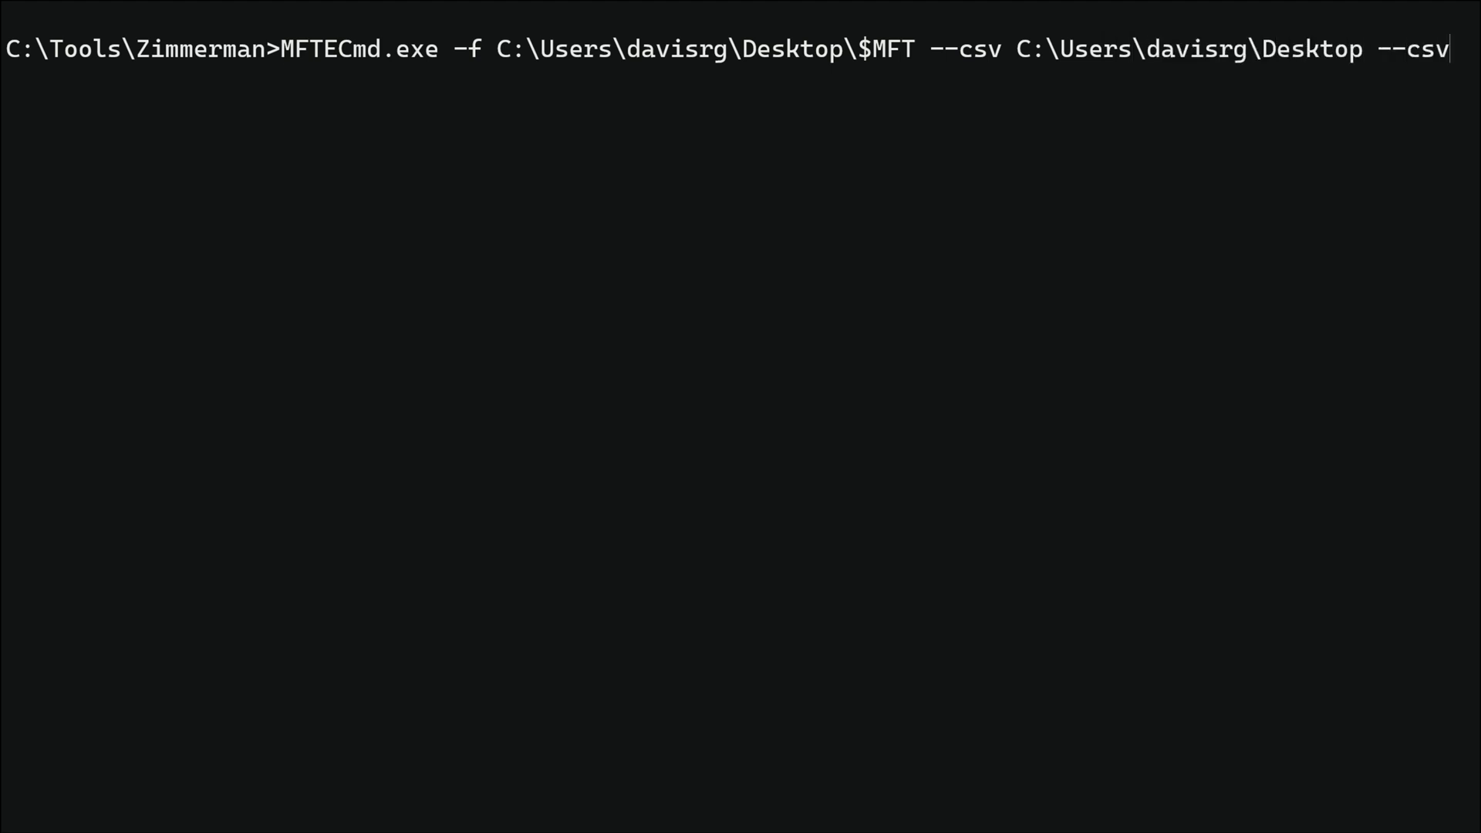
pyautogui.write('f mft.csv')
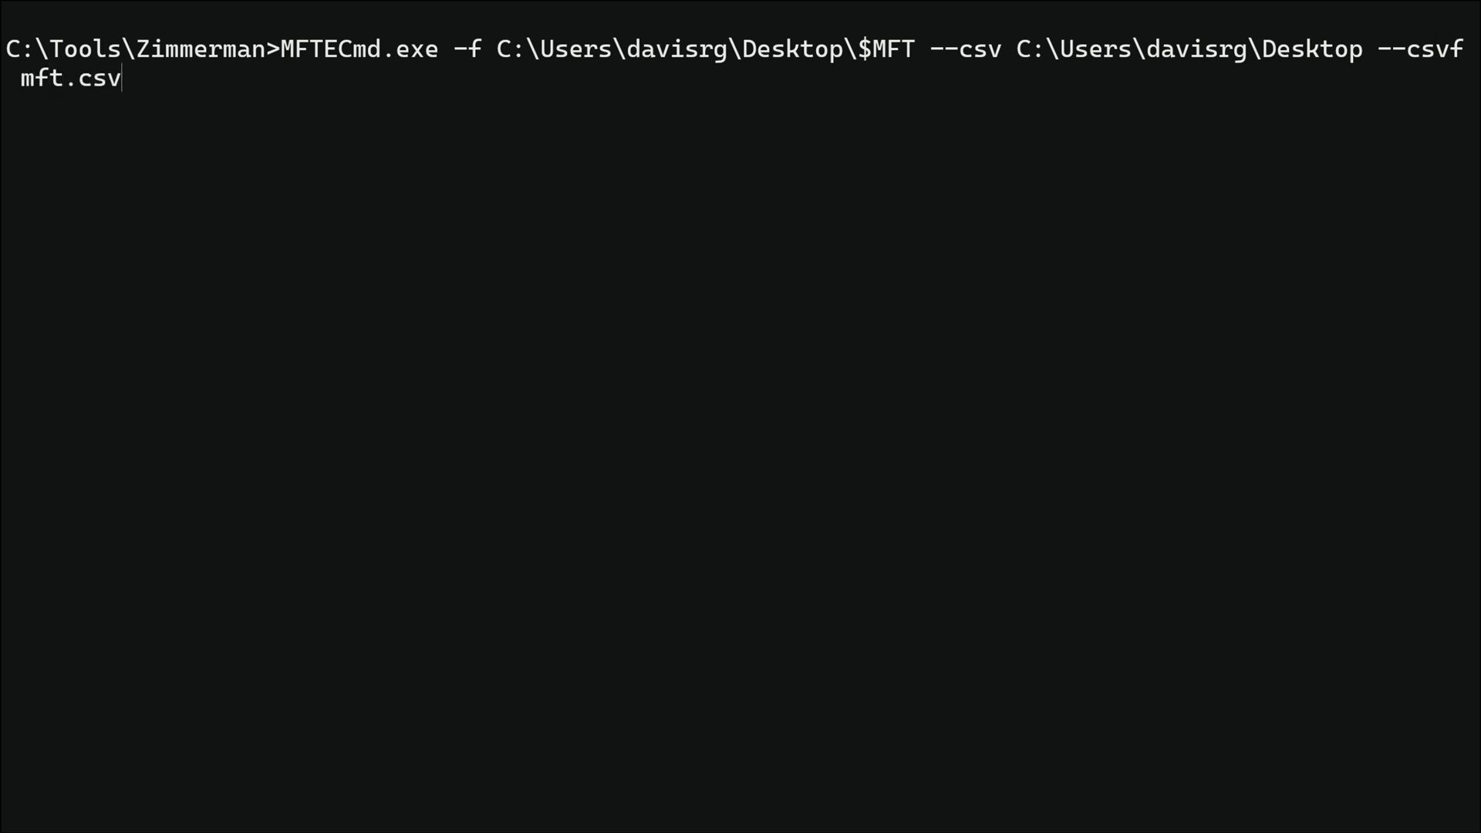
pyautogui.press('Return')
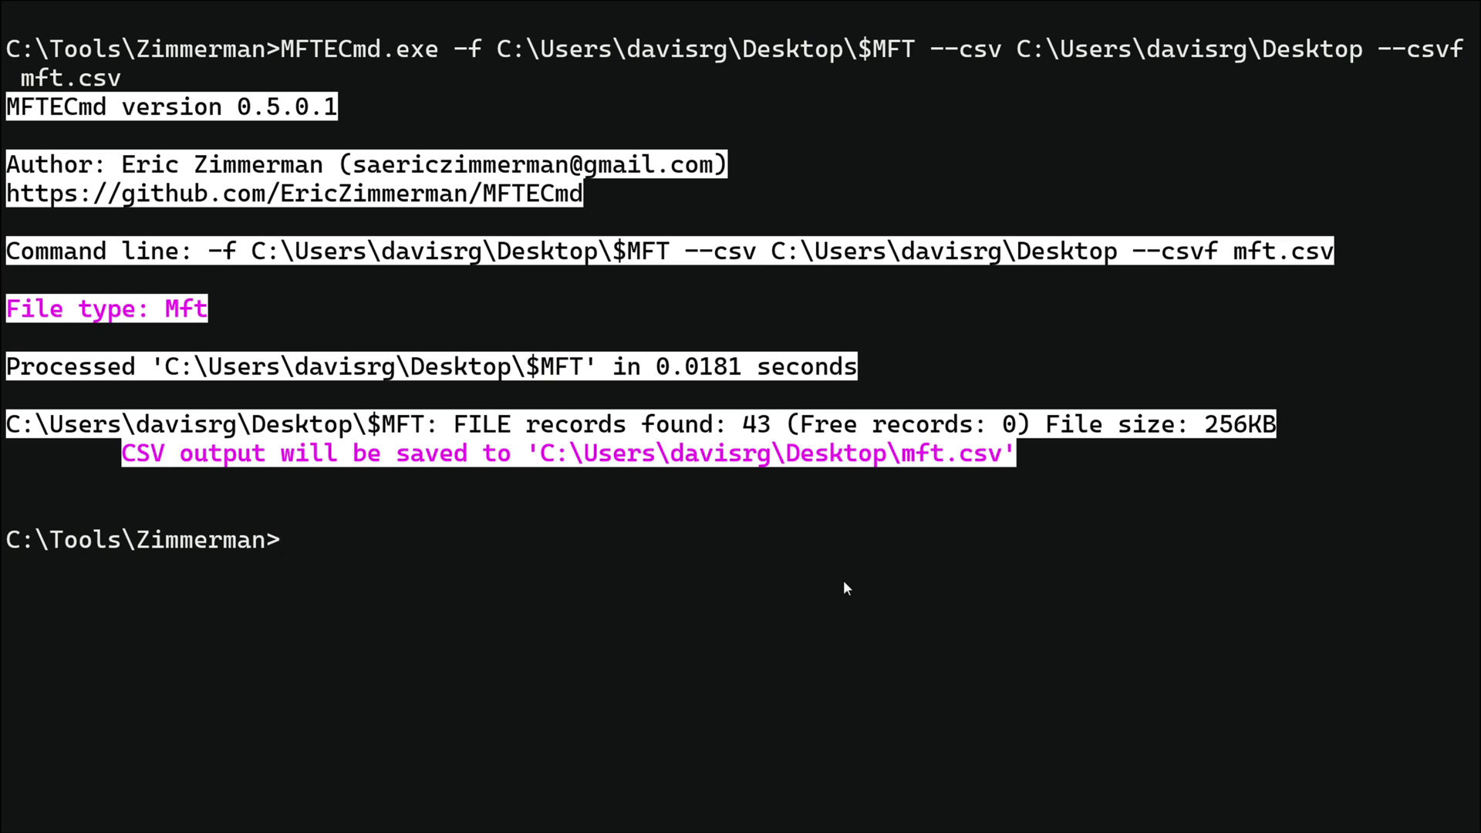
# - Clear the console and move up to the Tools folder
pyautogui.write('cls')
pyautogui.press('Return')
pyautogui.write('cd ..')
pyautogui.press('Return')
# - Enter the INDXRipper folder and run INDXRipper.exe alone to view its usage
pyautogui.write('cd in')
pyautogui.press('Tab')
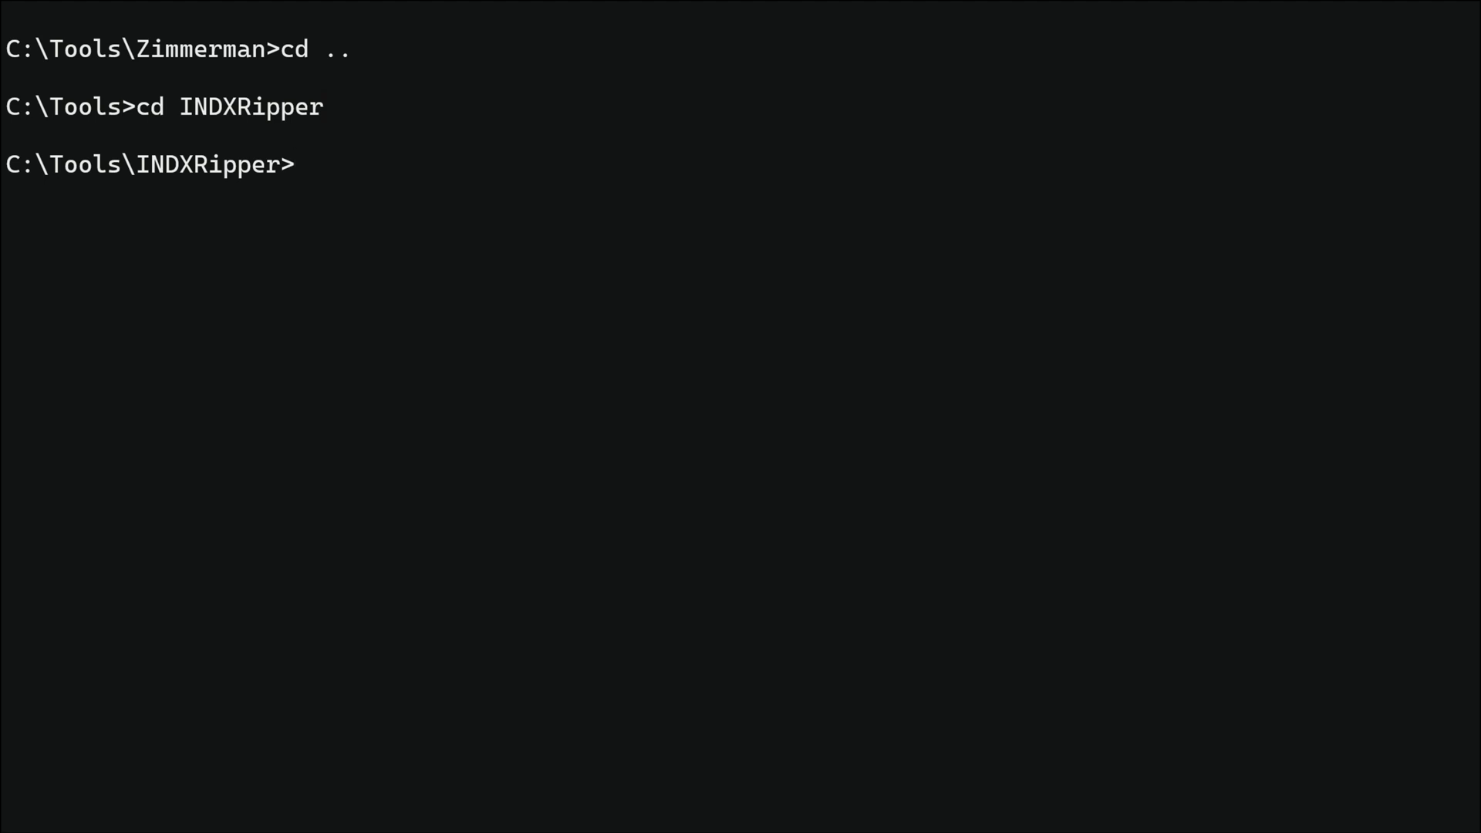
pyautogui.write('cls')
pyautogui.press('Return')
pyautogui.write('ind')
pyautogui.press('Tab')
pyautogui.press('Return')
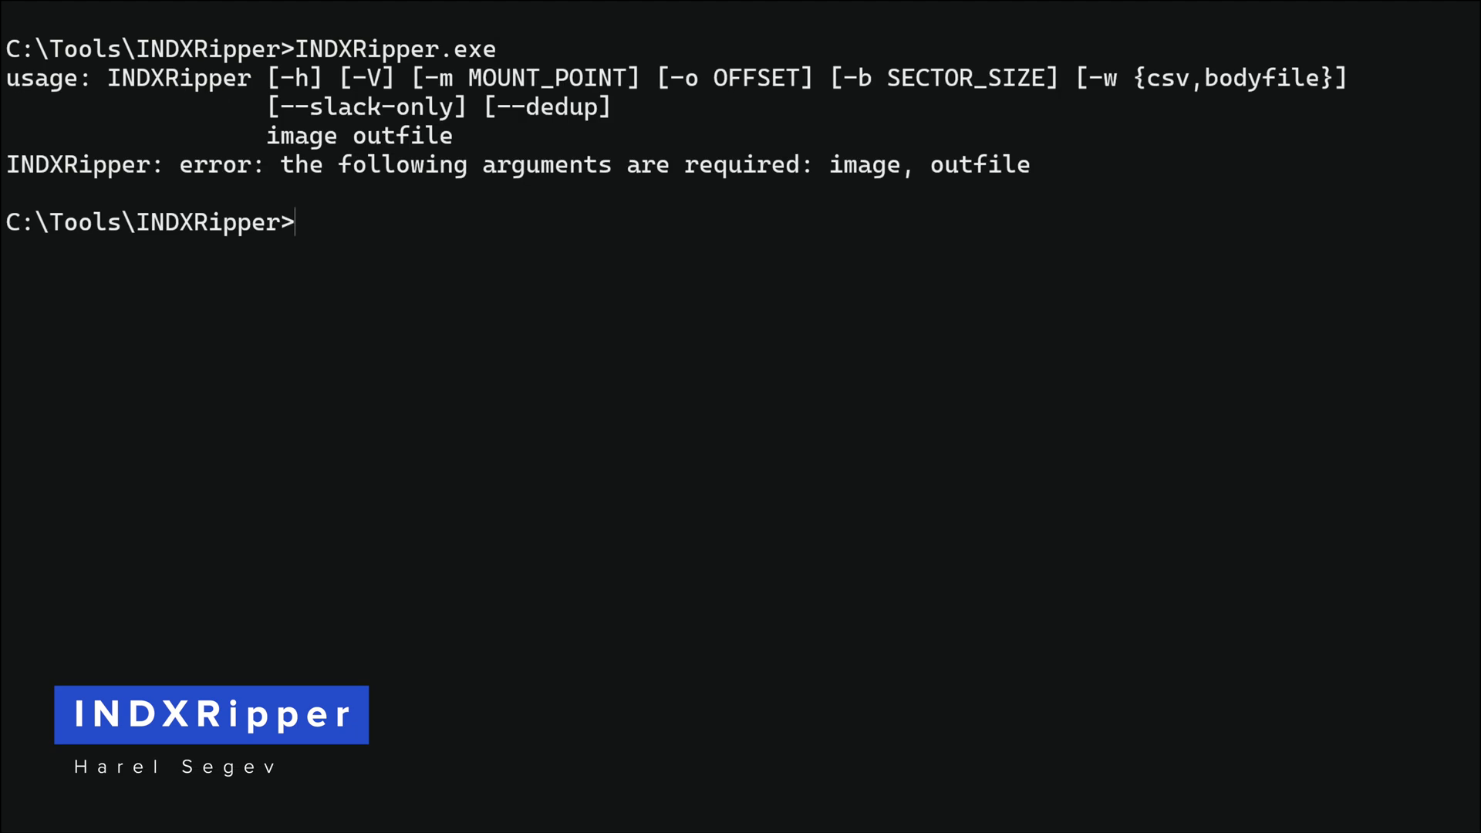
# - Run INDXRipper on D:\DFIR\Images\Test Image.raw, outputting indx.csv on the Desktop
pyautogui.write('INDXRipper.exe')
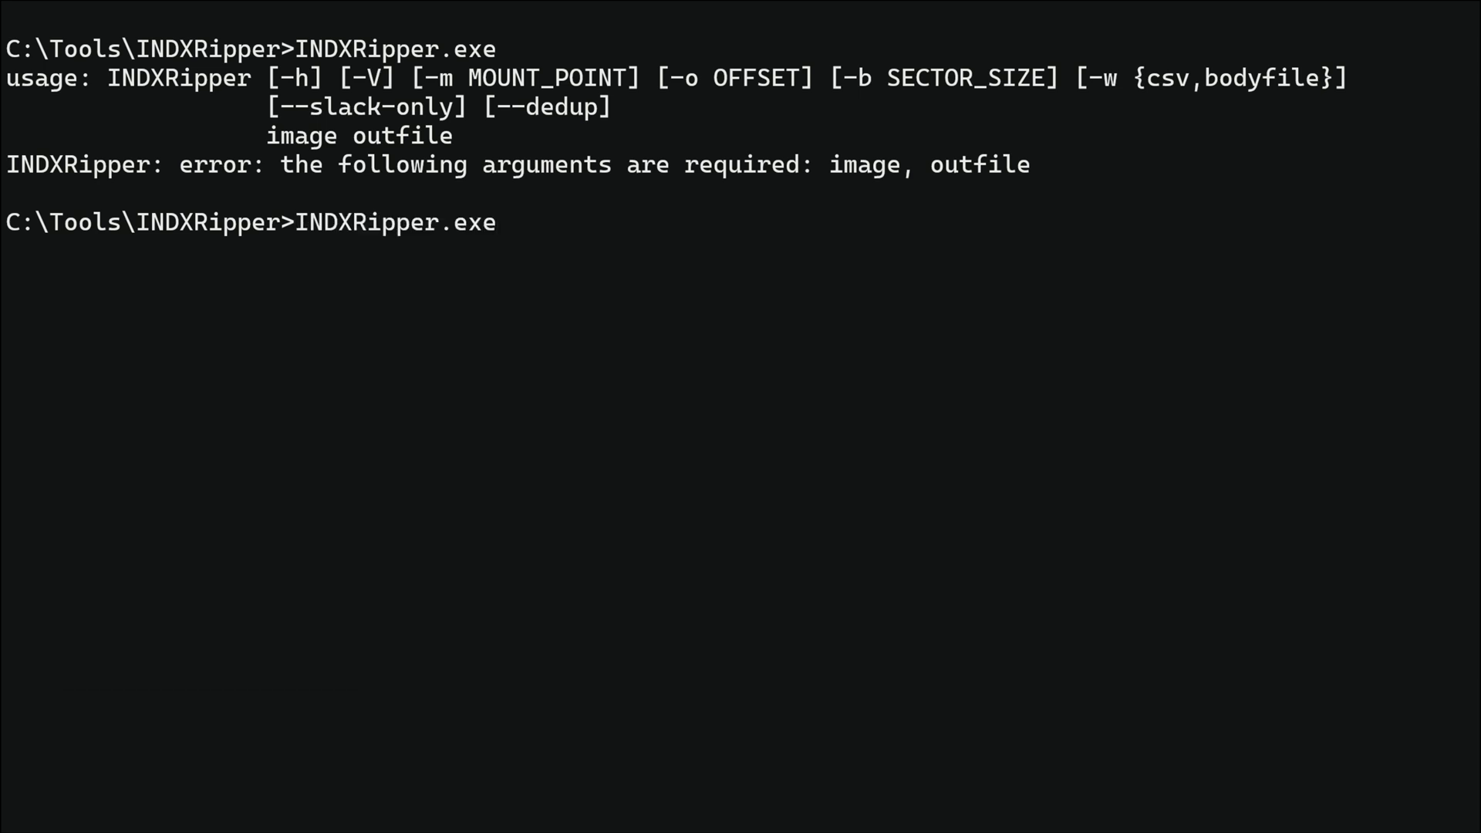
pyautogui.write(' D:\\DFIR\\Images\\T')
pyautogui.press('Tab')
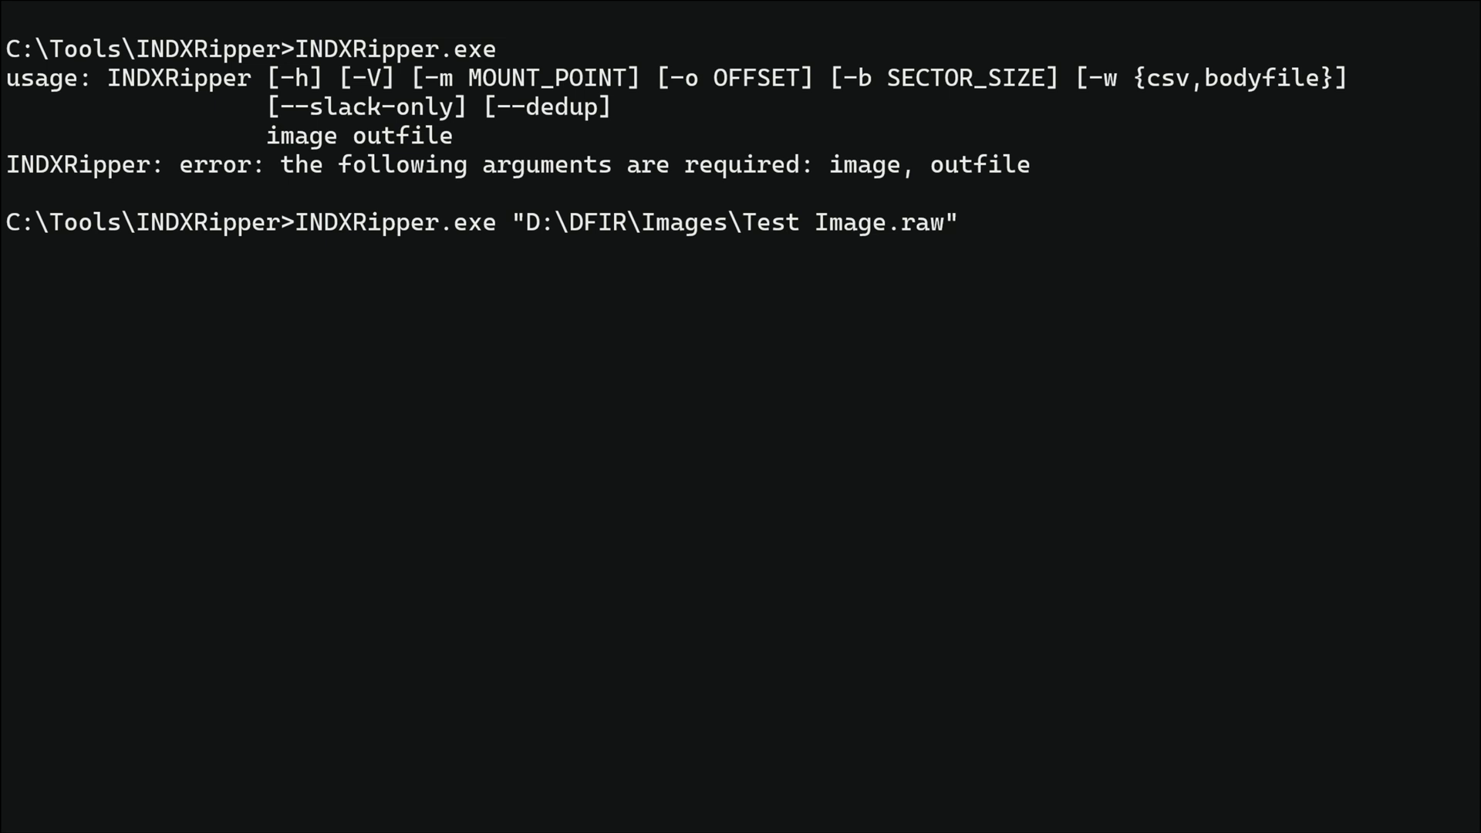
pyautogui.write('C:\\Users\\davisrg\\Desktop\\indx.csv')
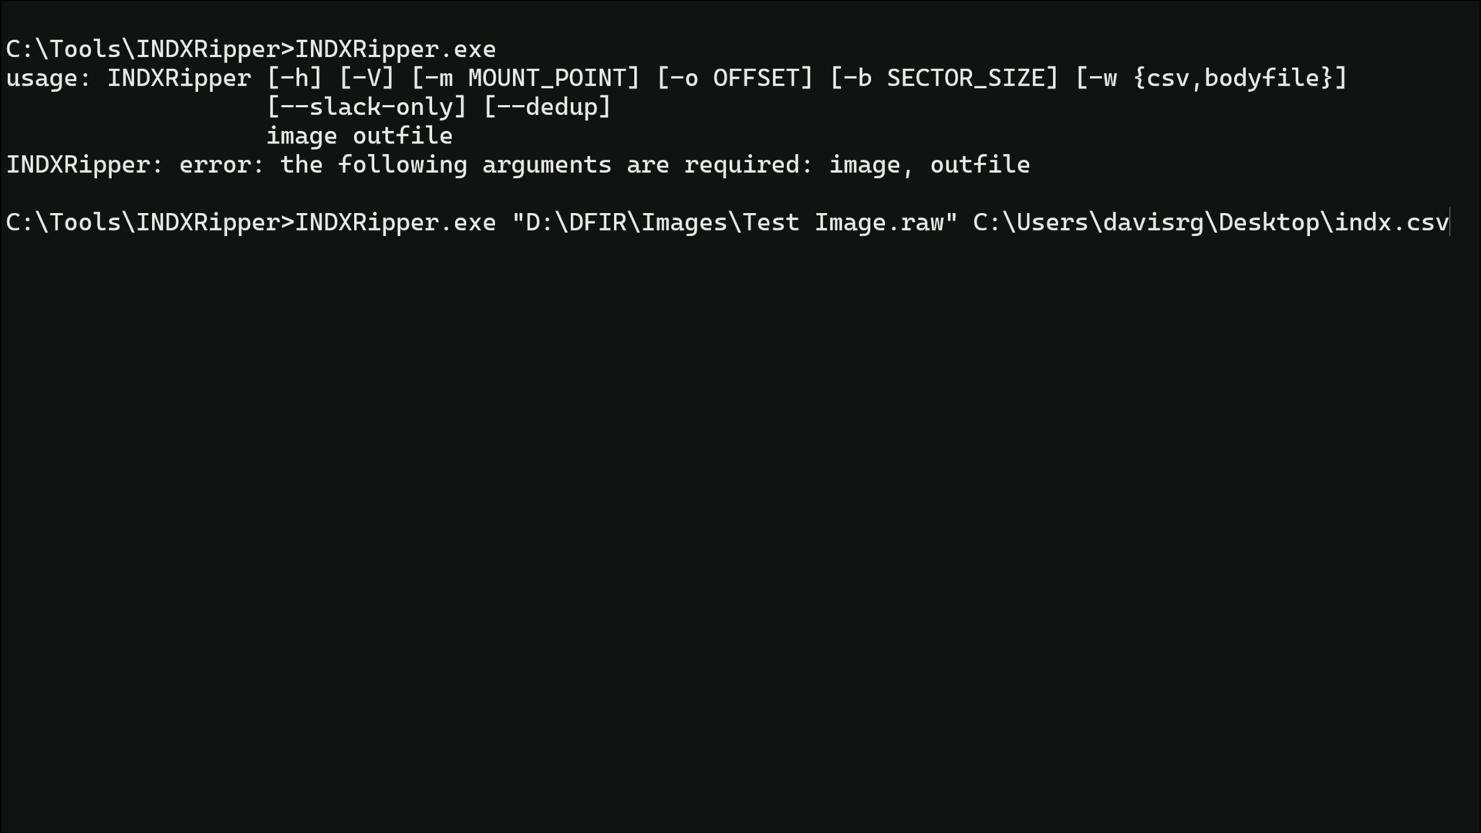
pyautogui.press('Return')
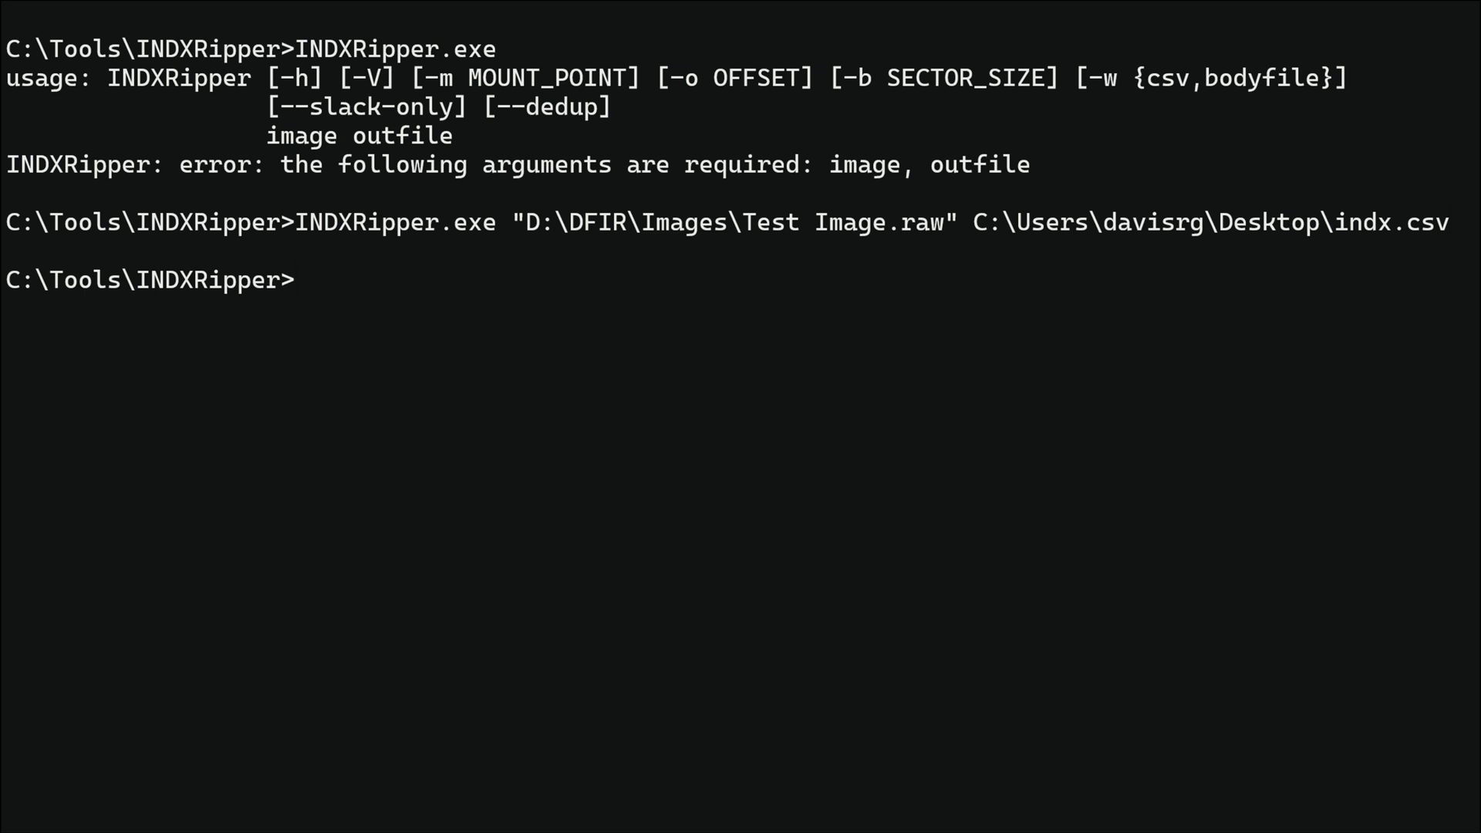
# - Switch to the Desktop, list it, and highlight the indx.csv and mft.csv entries
pyautogui.write('cd \\users\\davisrg\\desktop')
pyautogui.press('Return')
pyautogui.write('cls')
pyautogui.press('Return')
pyautogui.write('dir')
pyautogui.press('Return')
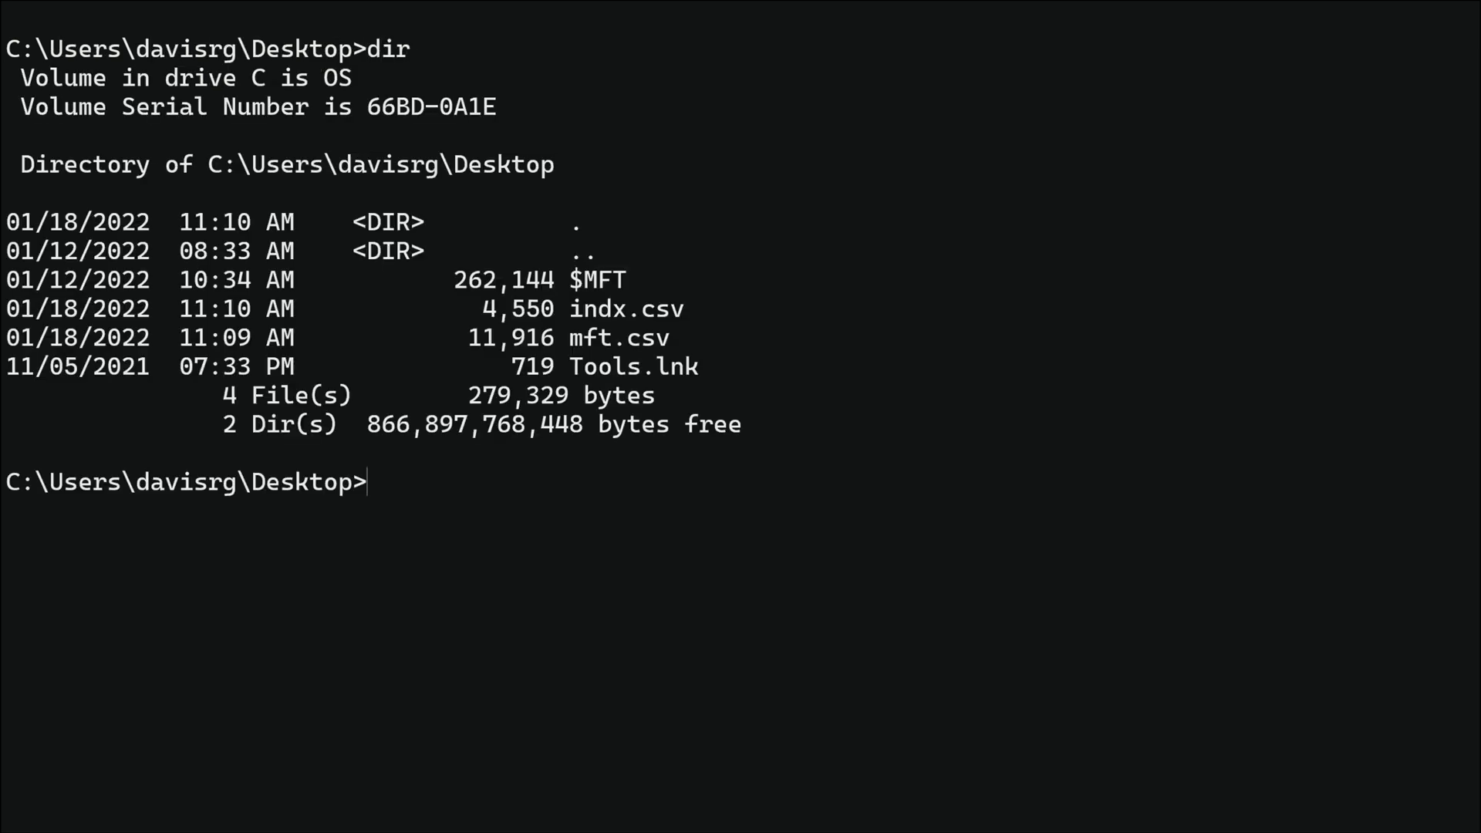
pyautogui.tripleClick(779, 308)
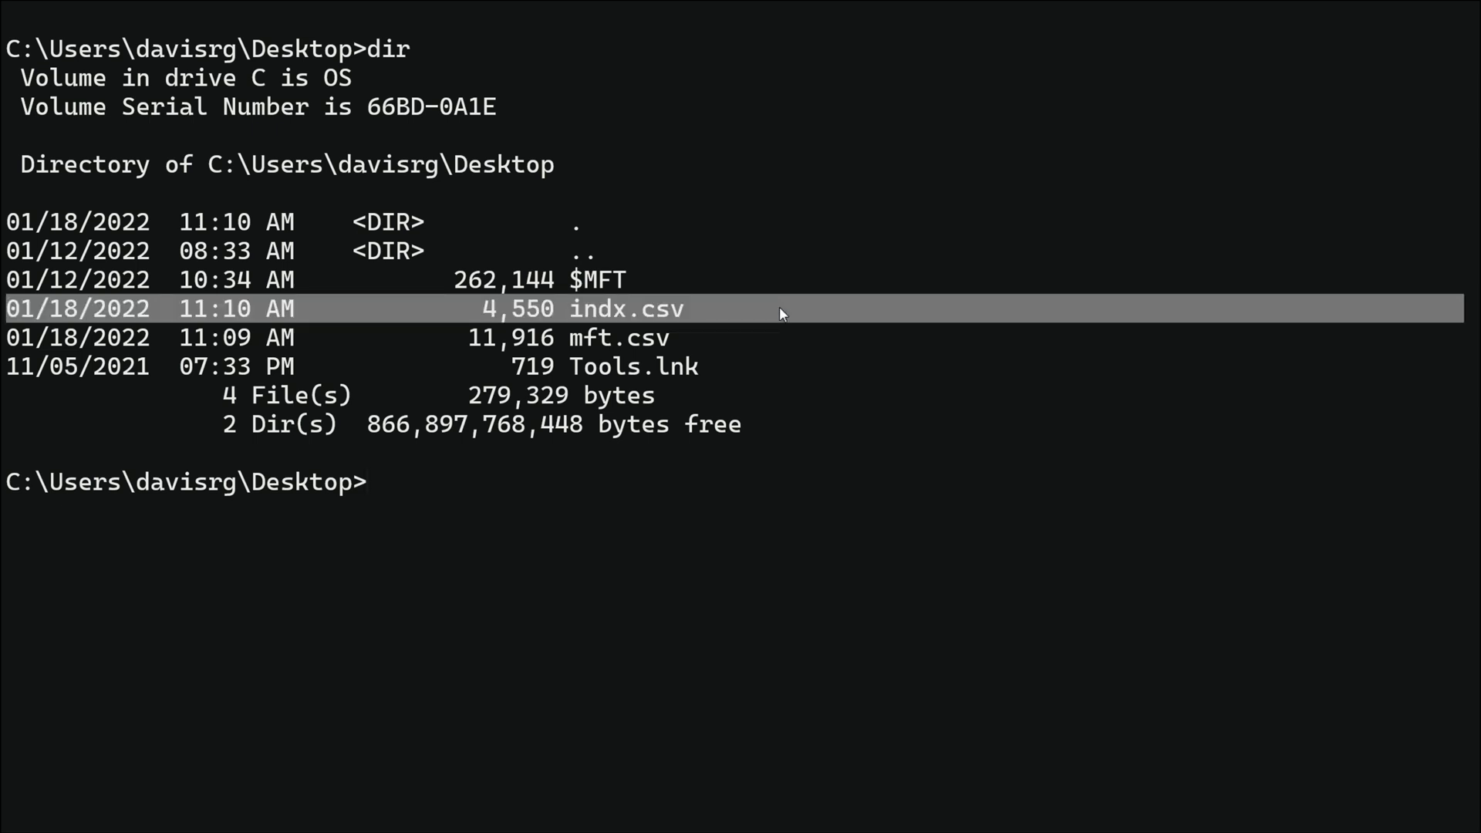
pyautogui.tripleClick(775, 337)
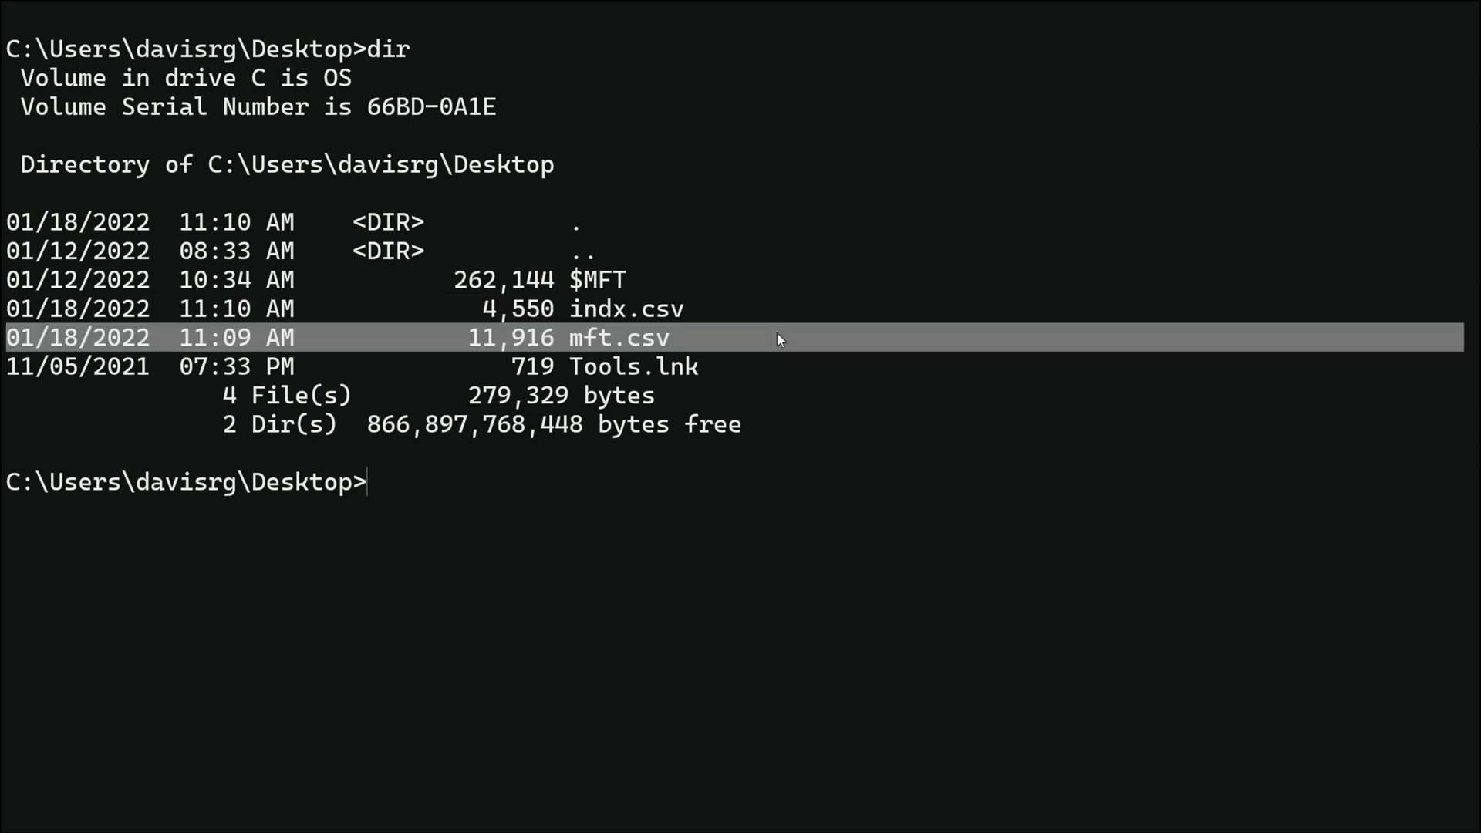
pyautogui.click(798, 523)
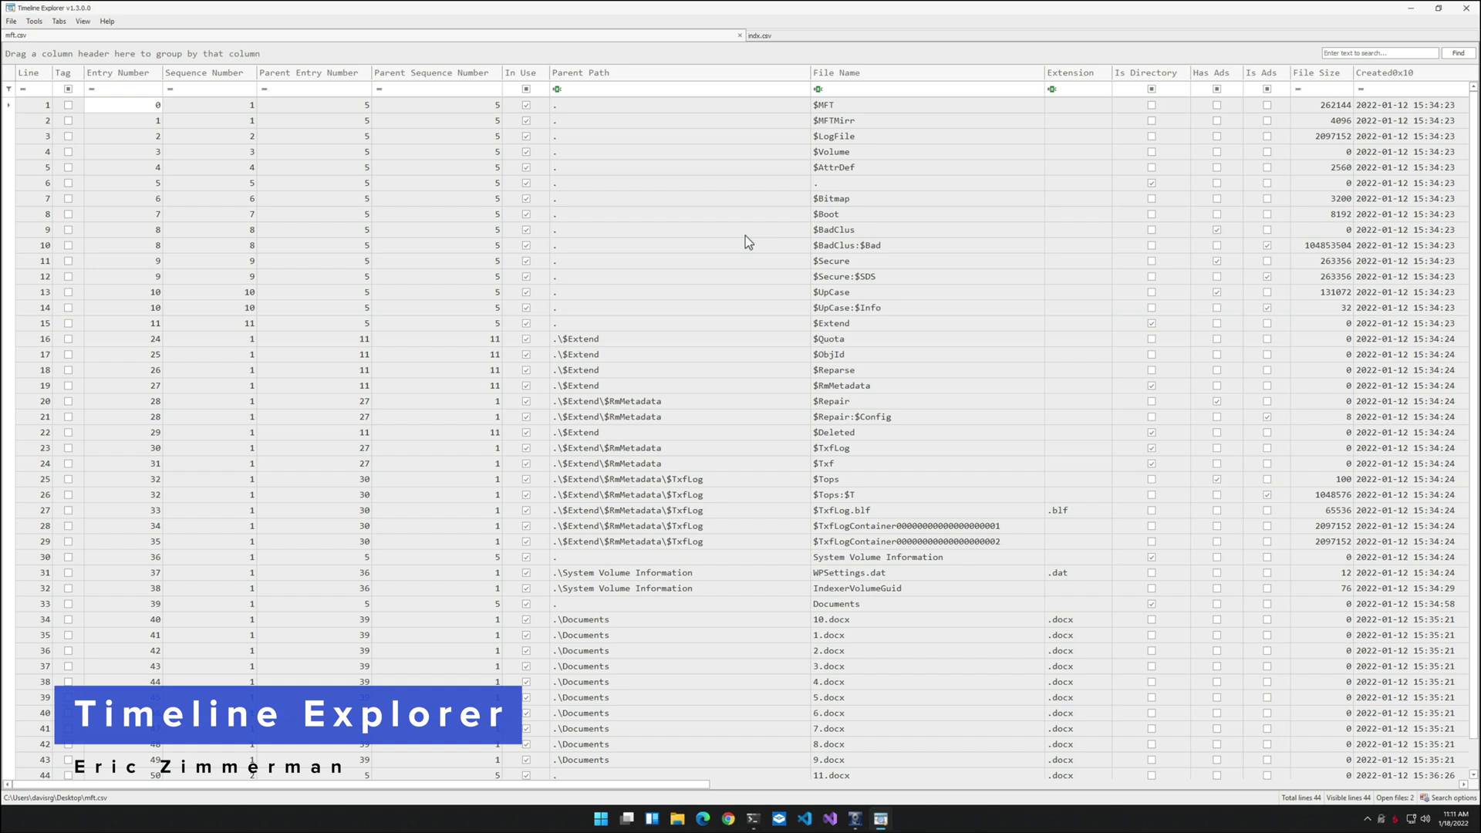
# - Filter the mft.csv grid with search term -$ and select the Documents rows through 11.docx
pyautogui.scroll(-1, 745, 234)
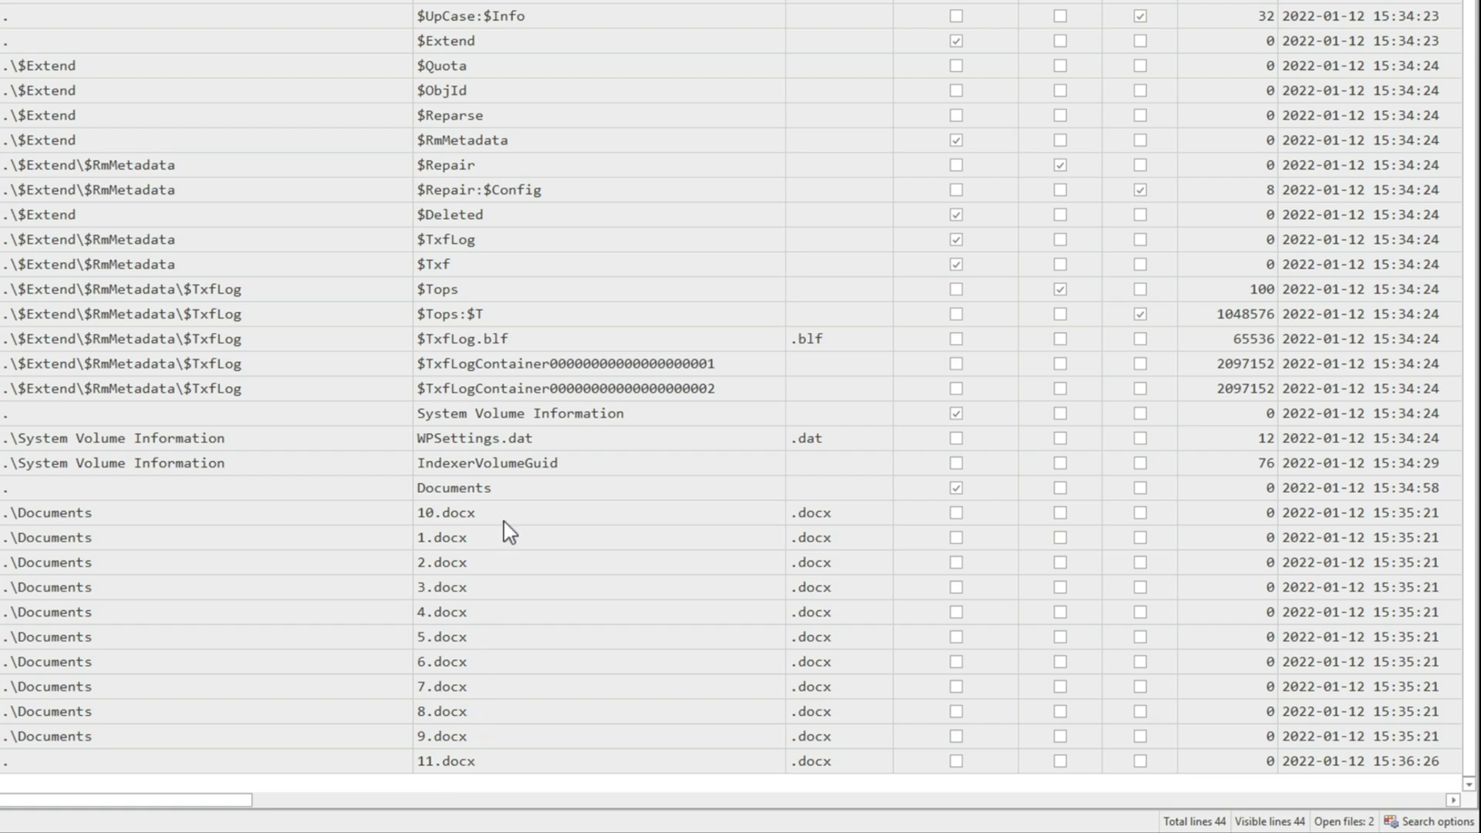
pyautogui.scroll(5, 505, 278)
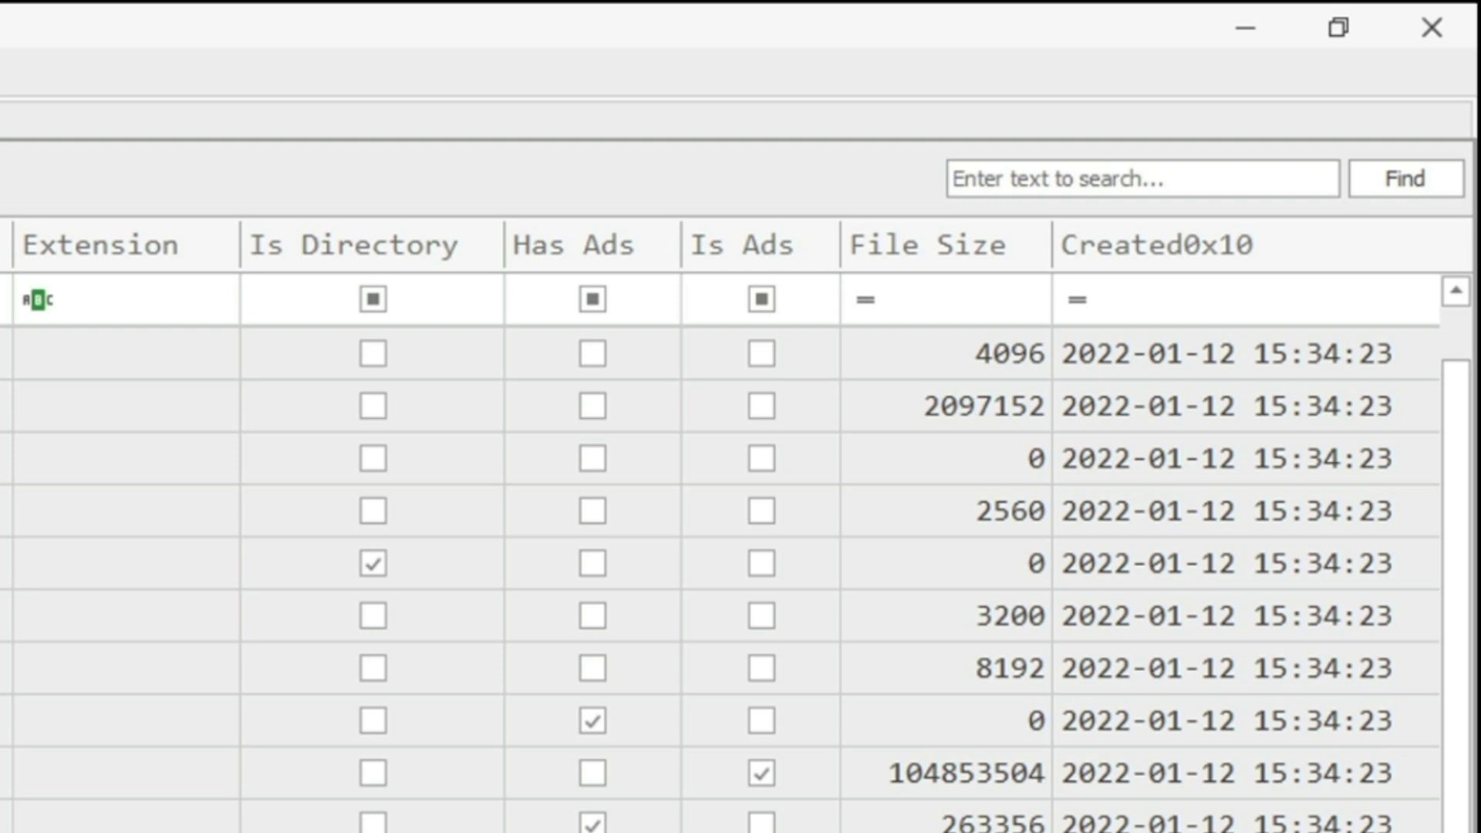
pyautogui.click(1025, 178)
pyautogui.write('-$')
pyautogui.press('Return')
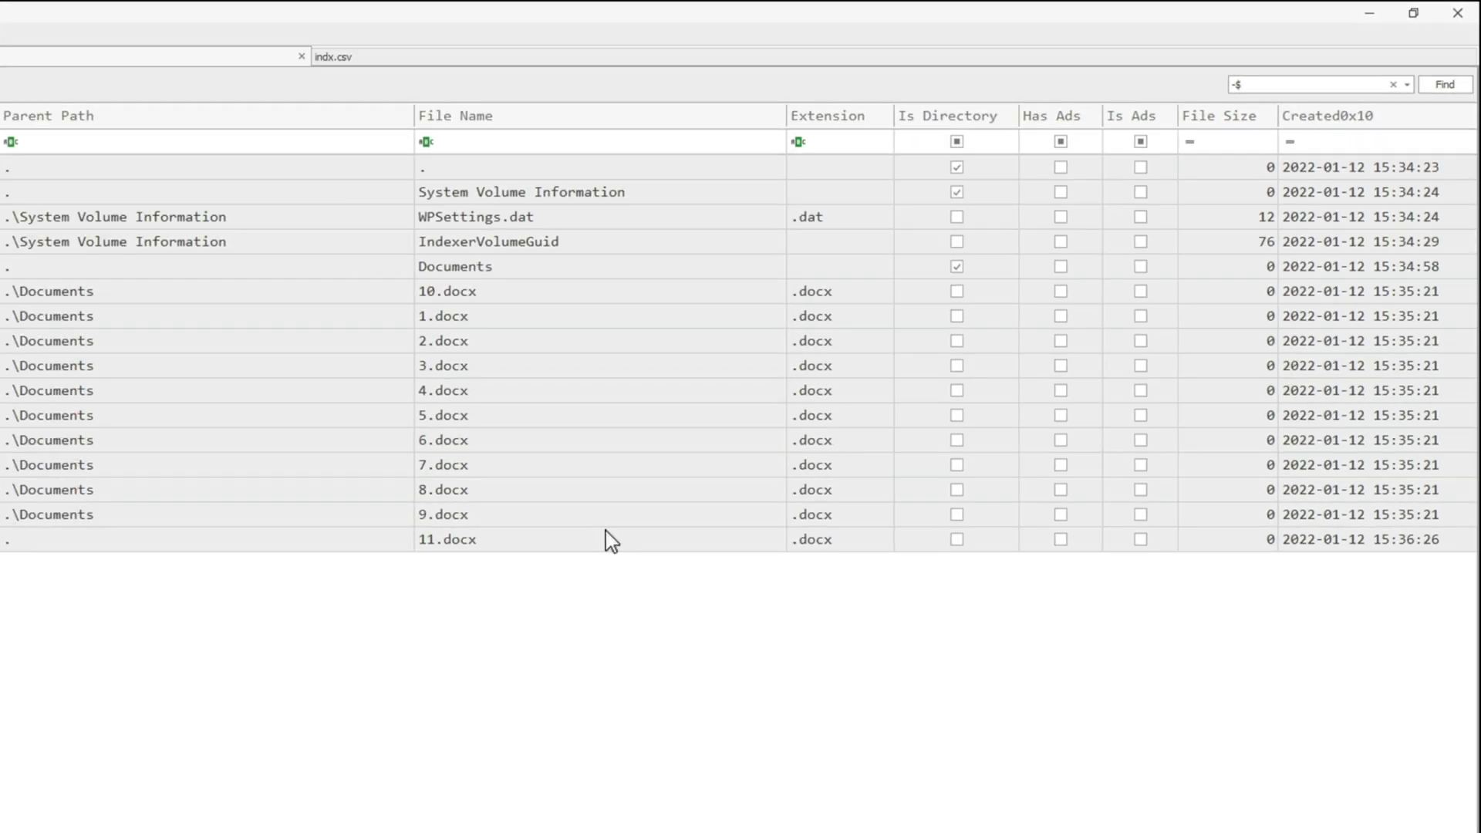
pyautogui.click(565, 275)
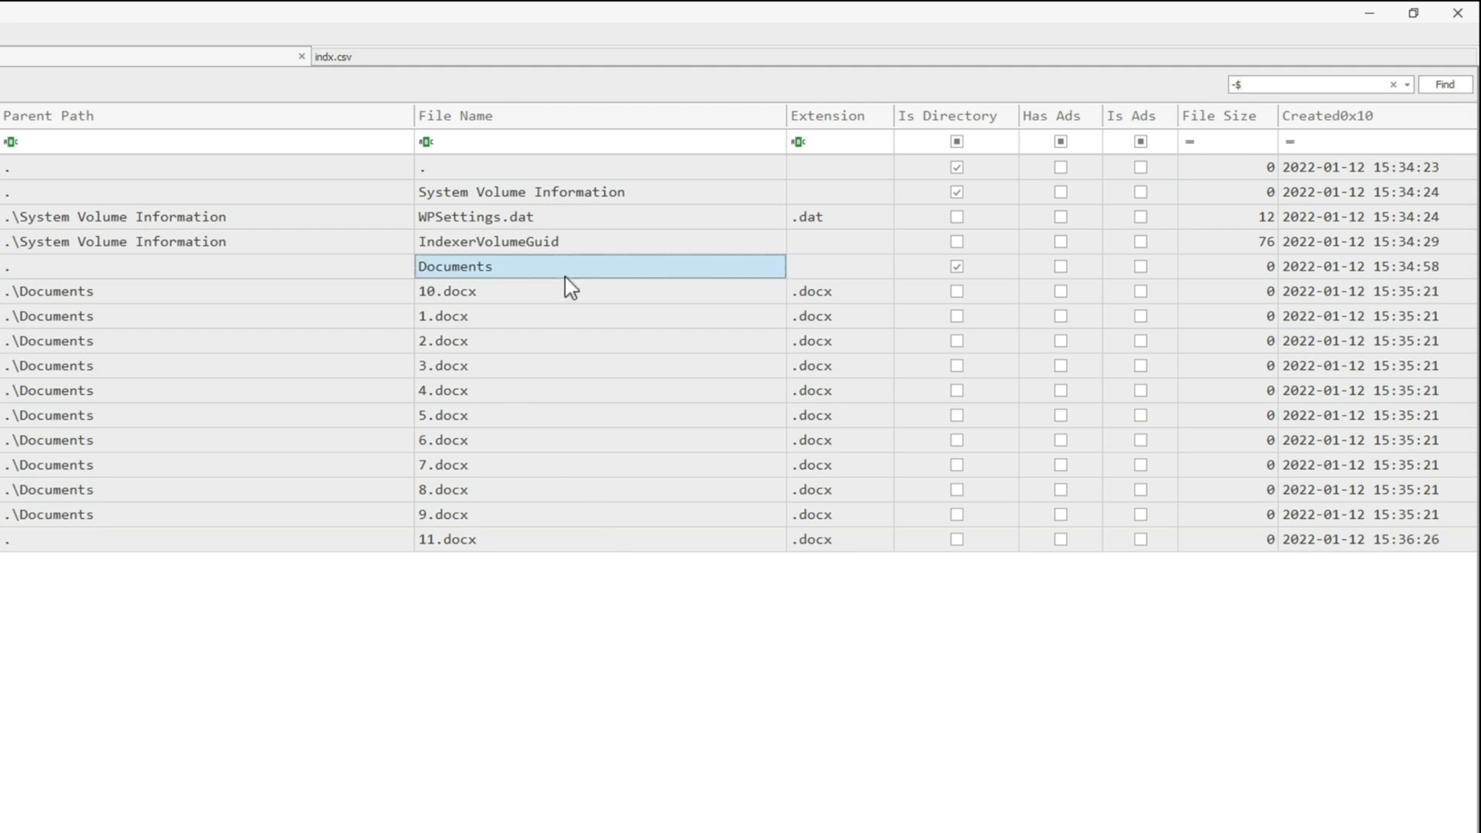
pyautogui.hotkey('shift', 'Down')
pyautogui.hotkey('shift', 'Down')
pyautogui.hotkey('shift', 'Down')
pyautogui.hotkey('shift', 'Down')
pyautogui.hotkey('shift', 'Down')
pyautogui.hotkey('shift', 'Down')
pyautogui.hotkey('shift', 'Down')
pyautogui.hotkey('shift', 'Down')
pyautogui.hotkey('shift', 'Down')
pyautogui.hotkey('shift', 'Down')
pyautogui.hotkey('shift', 'Down')
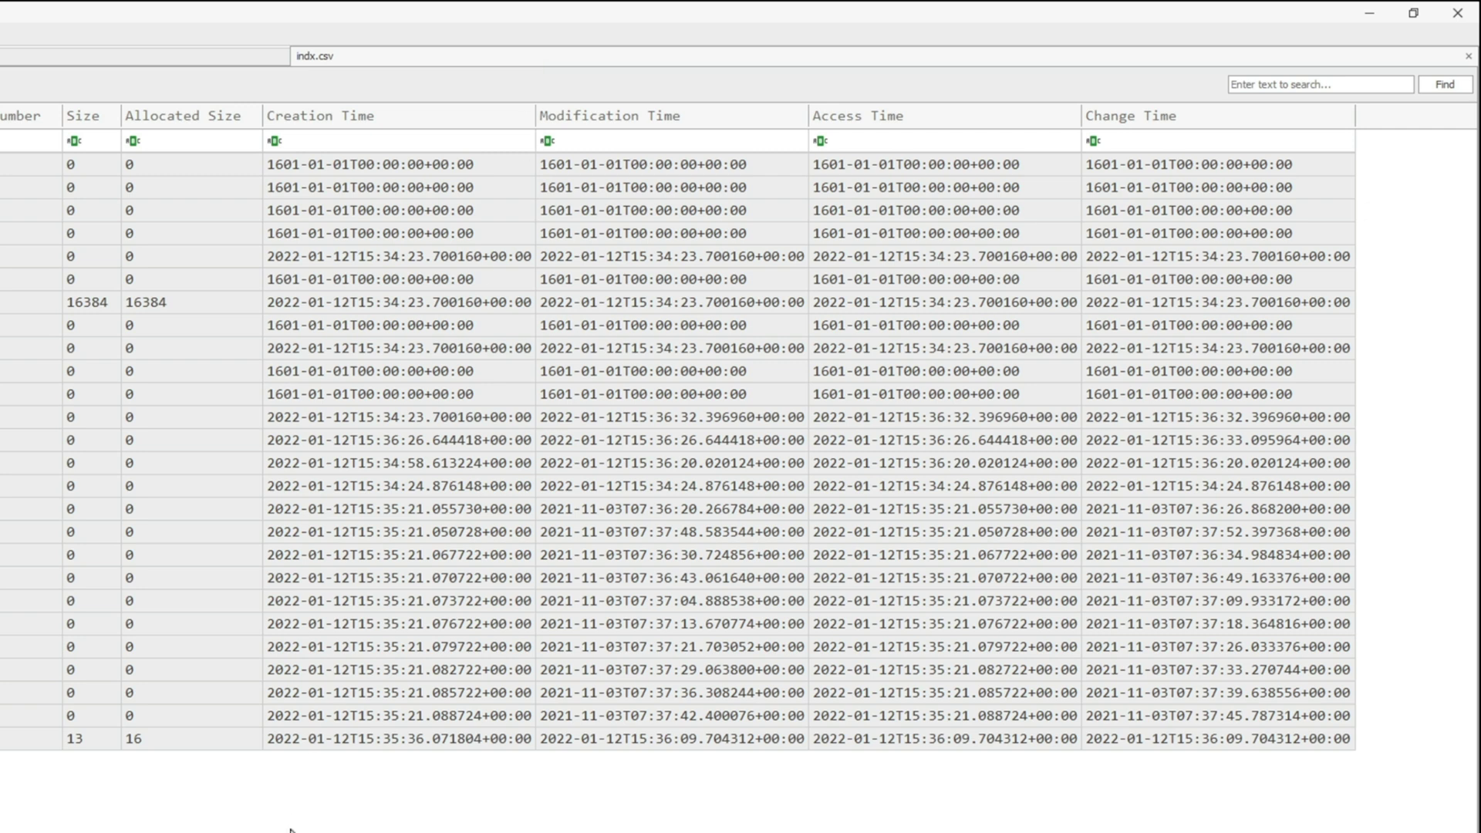
# - Enter $ in the indx.csv table's search box
pyautogui.click(1272, 83)
pyautogui.write('$')
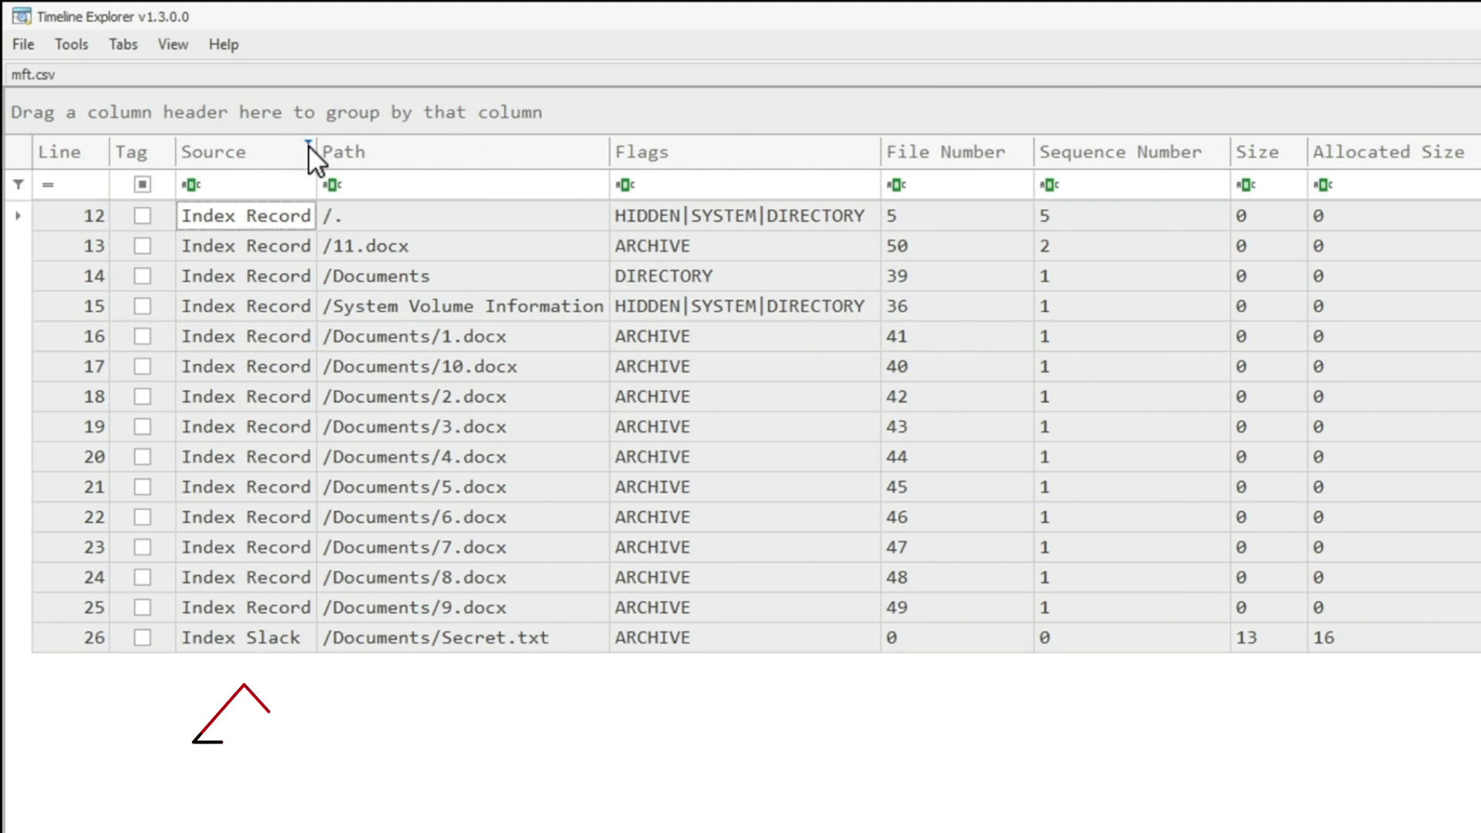
# - Filter the Source column to Index Slack only
pyautogui.click(308, 144)
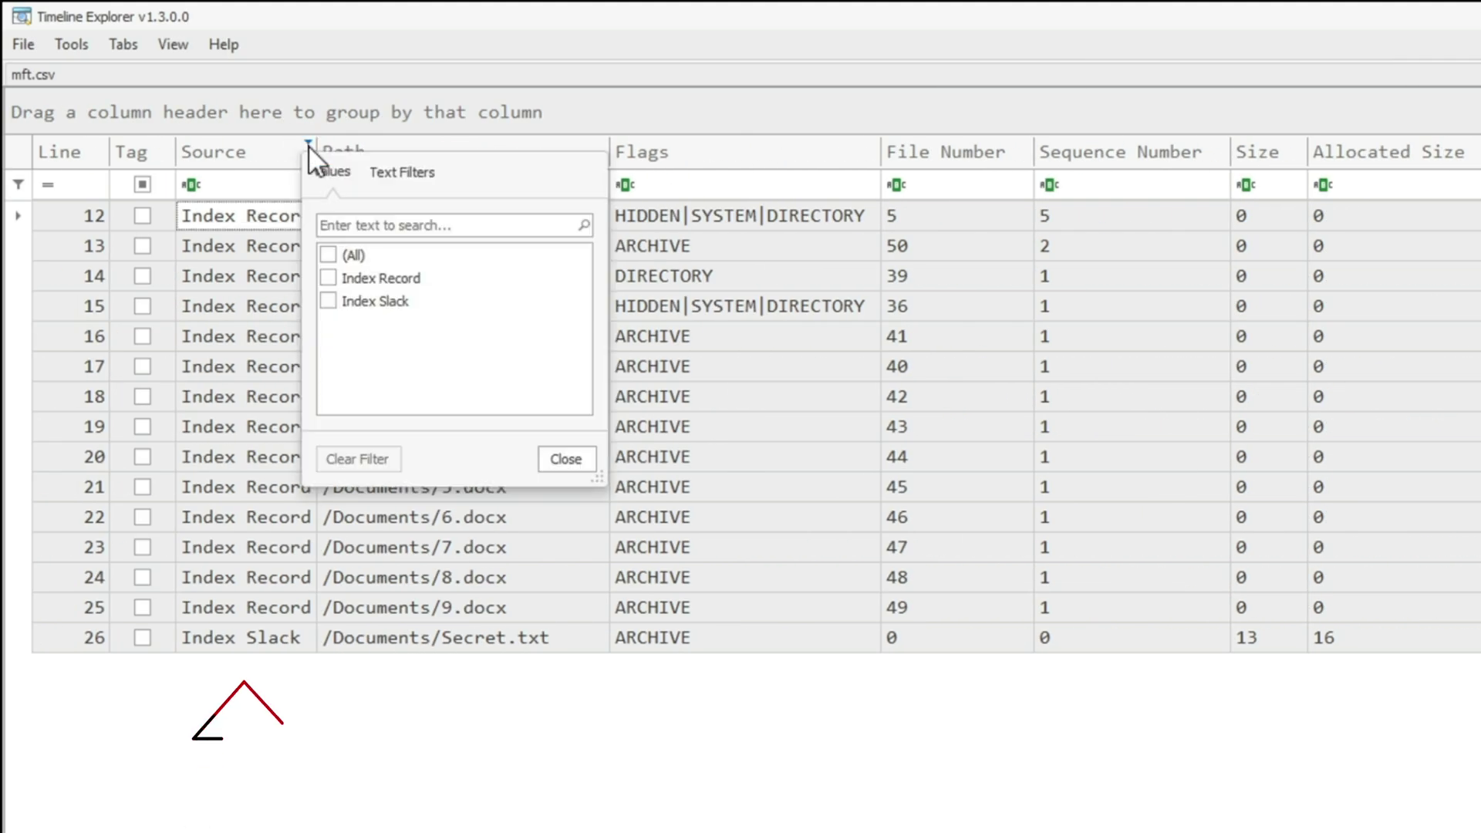
pyautogui.click(330, 300)
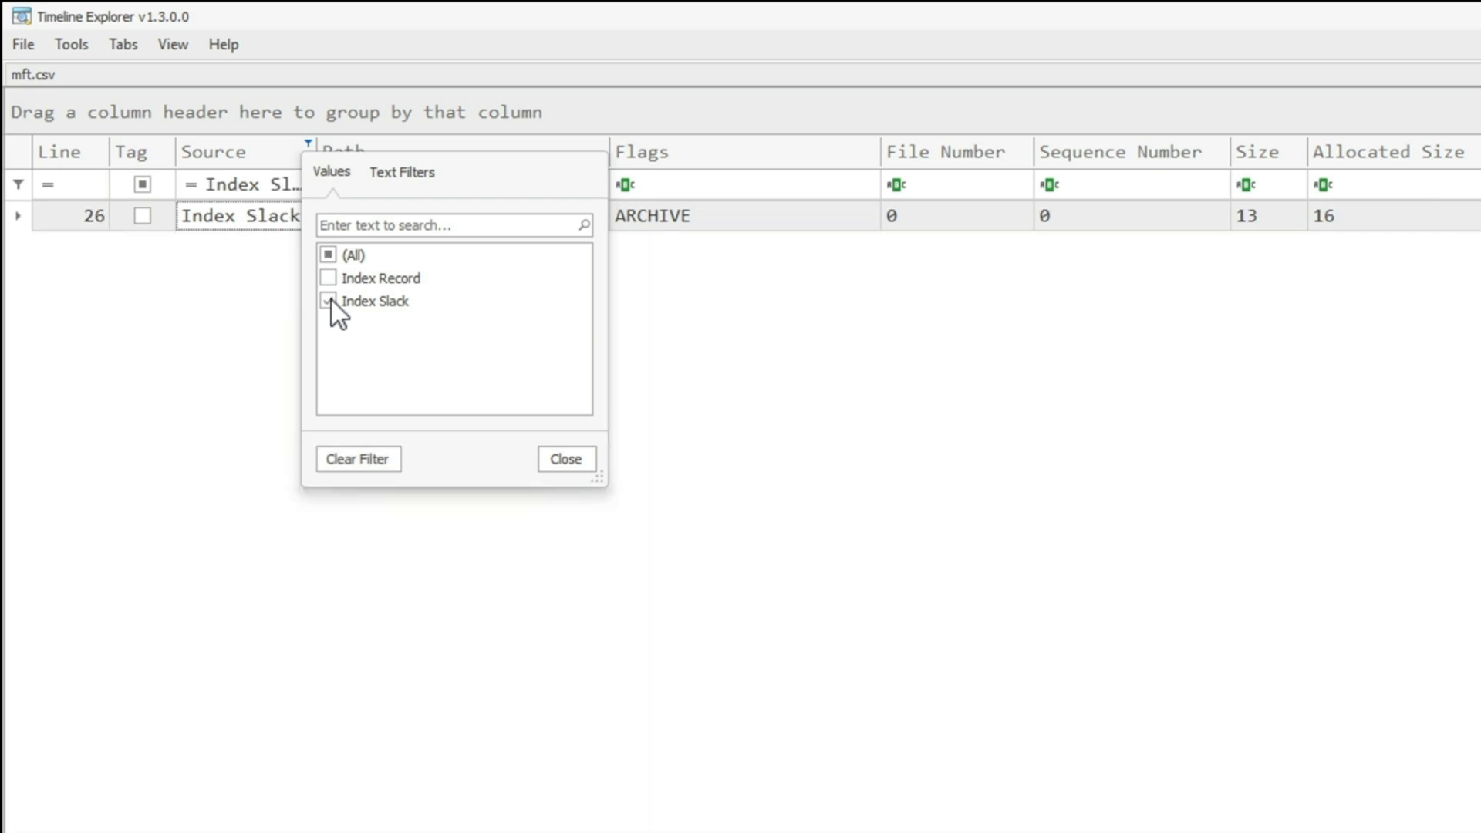
pyautogui.click(567, 461)
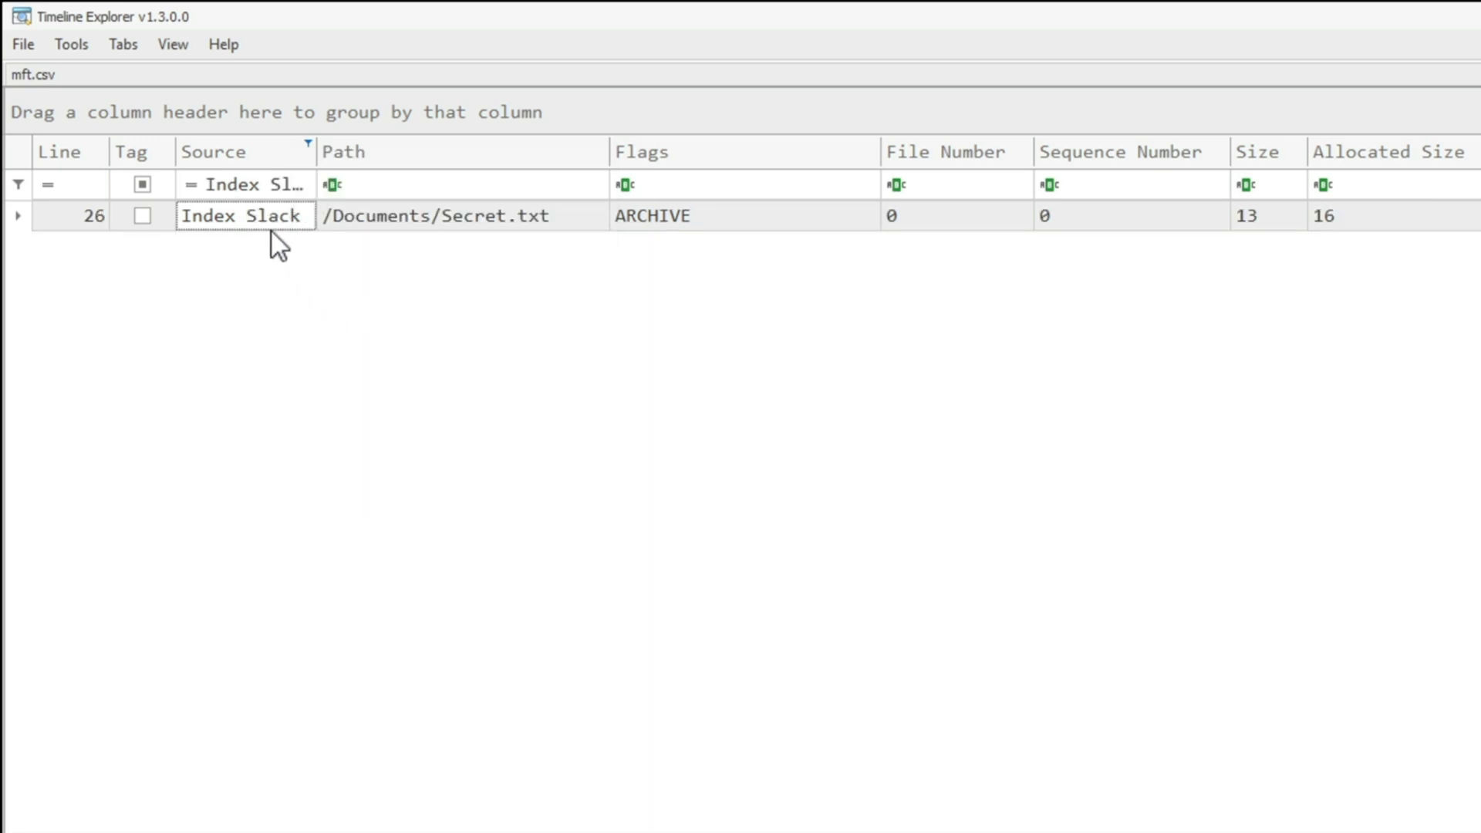
# - Highlight the /Documents/Secret.txt path, its size of 13 and its four $FN timestamps
pyautogui.click(392, 224)
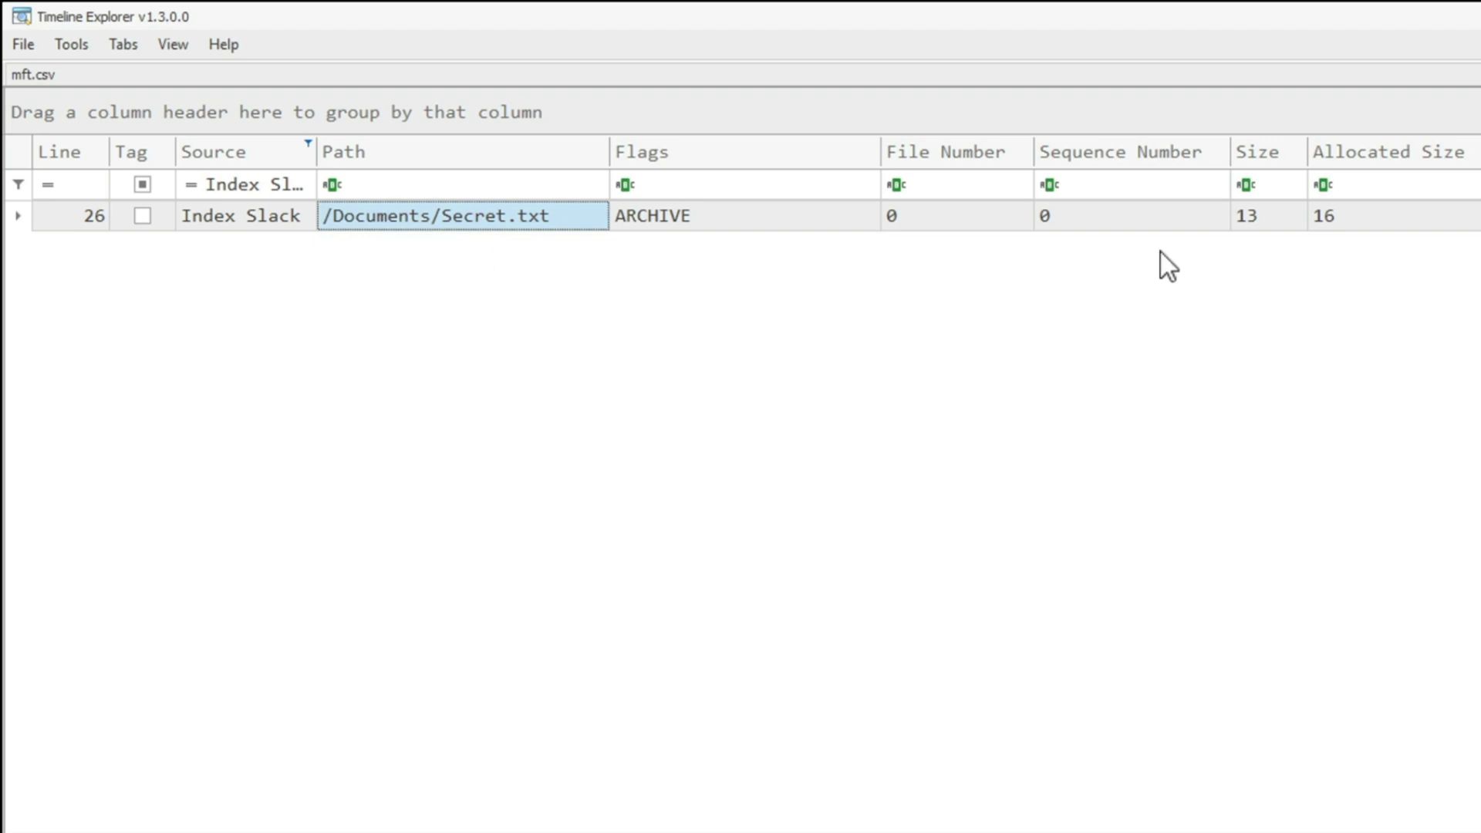
pyautogui.click(1266, 225)
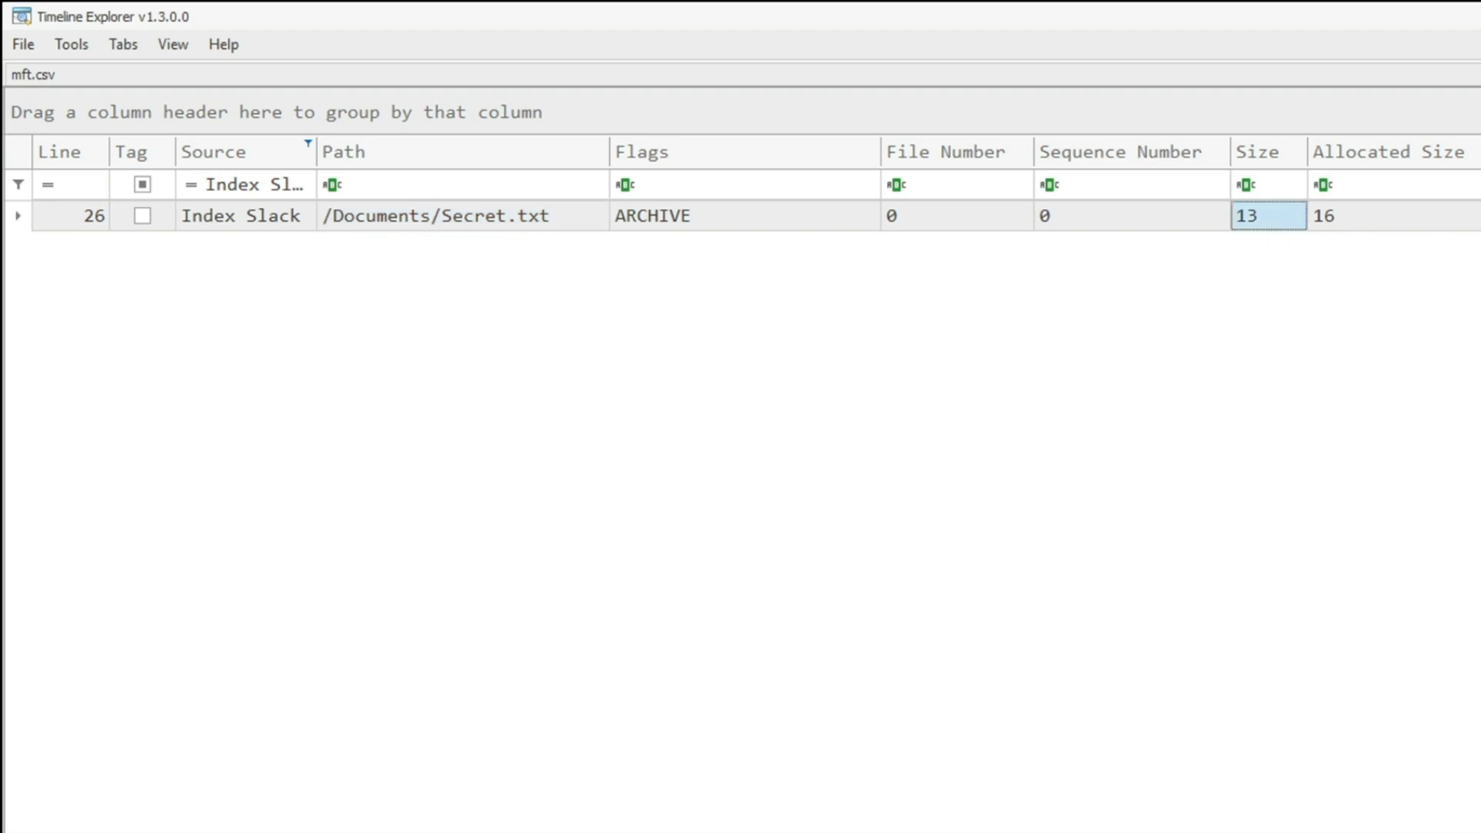
pyautogui.press('Right')
pyautogui.press('Right')
pyautogui.hotkey('shift', 'Right')
pyautogui.hotkey('shift', 'Right')
pyautogui.hotkey('shift', 'Right')
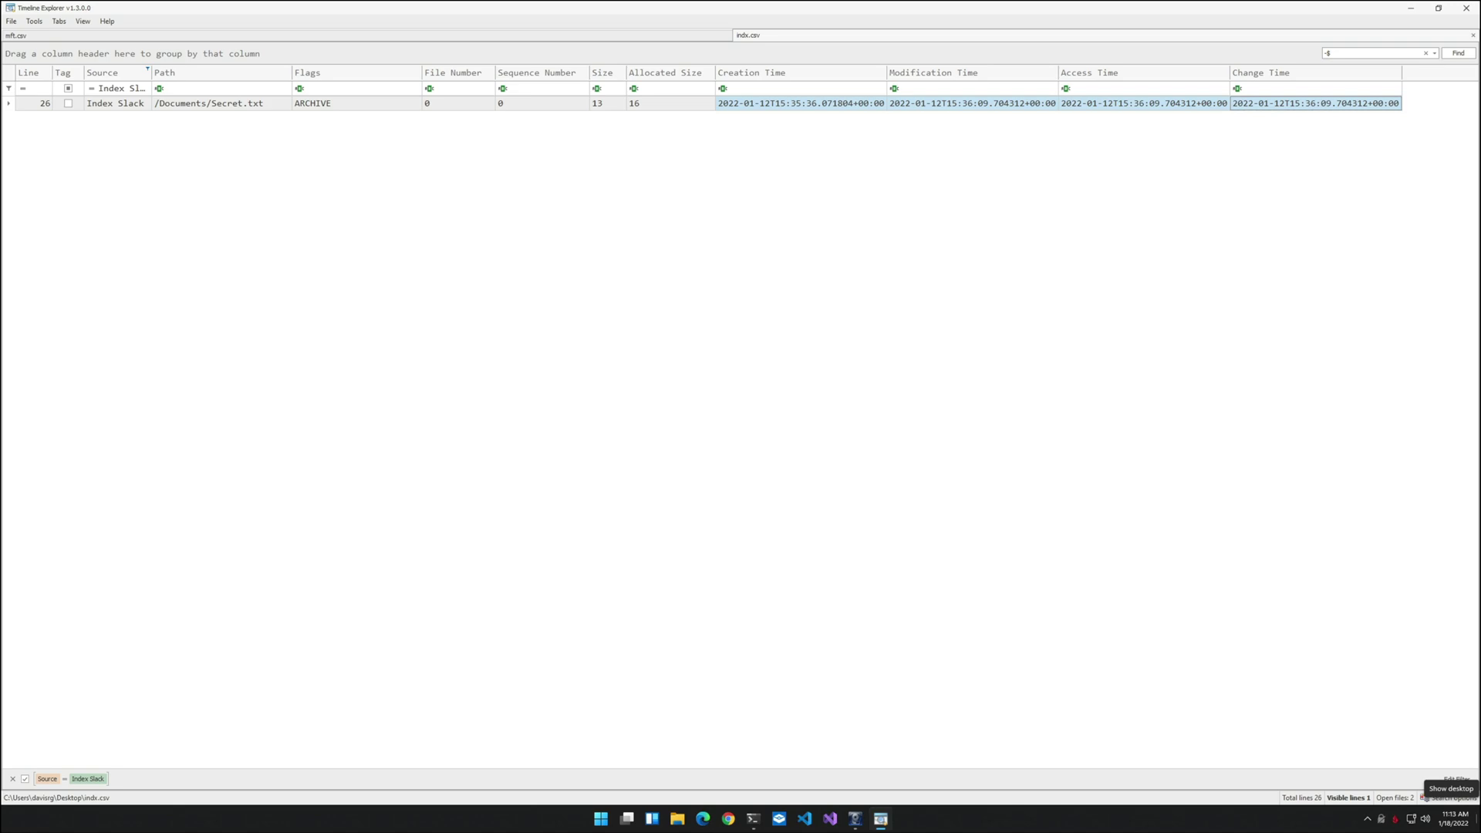
# - Show the Windows desktop, hiding Timeline Explorer
pyautogui.click(1478, 819)
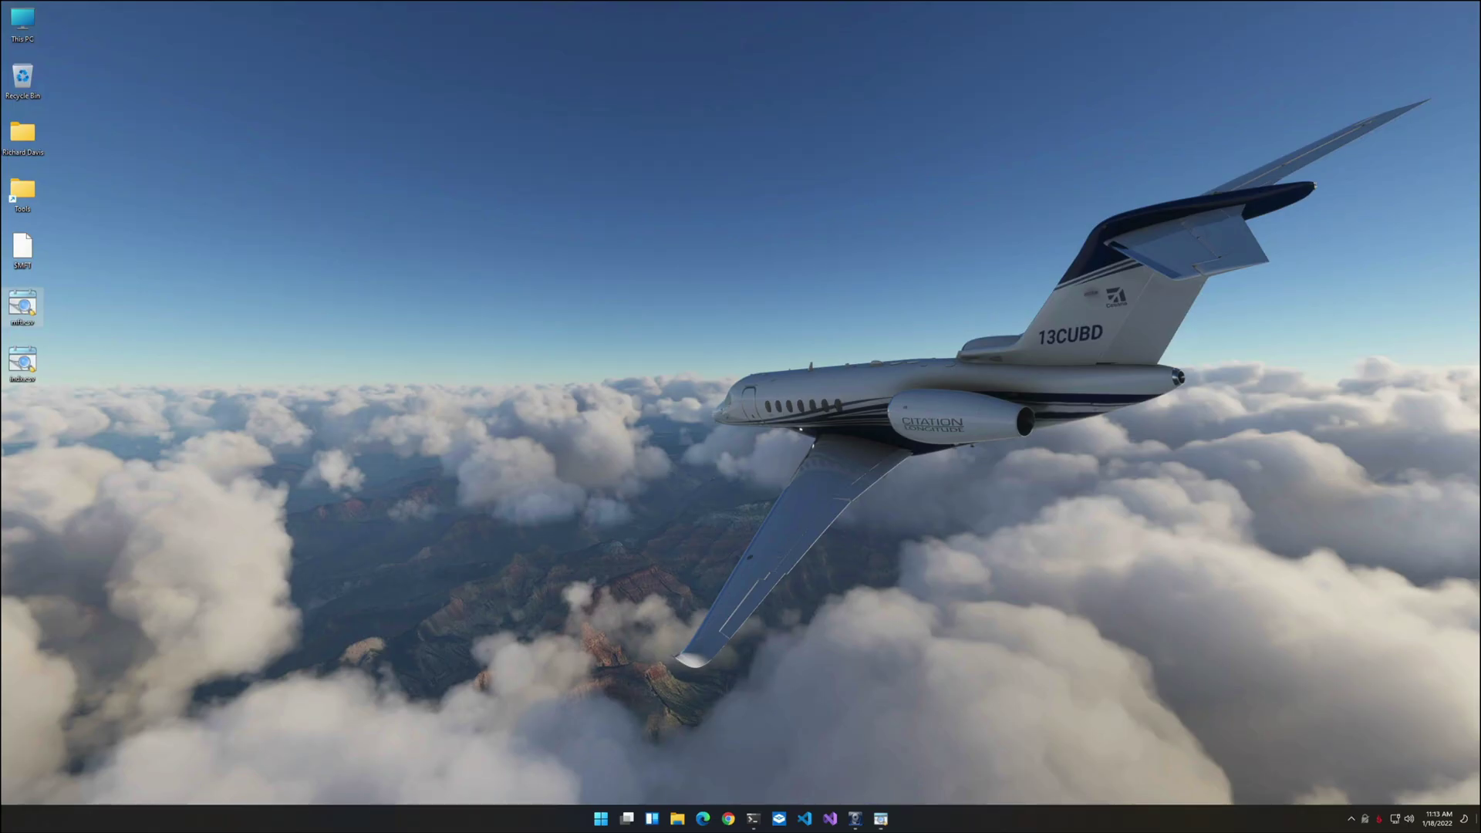